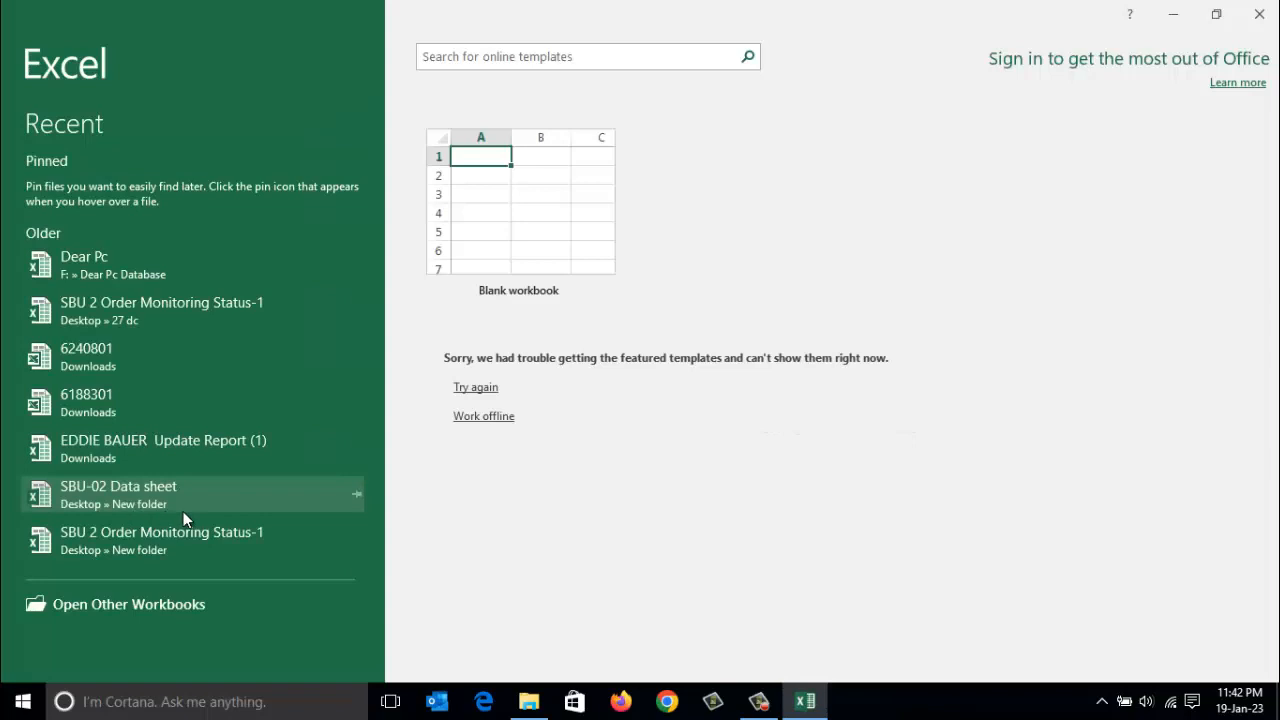
# - Create a blank workbook and start the available Office update
pyautogui.click(540, 214)
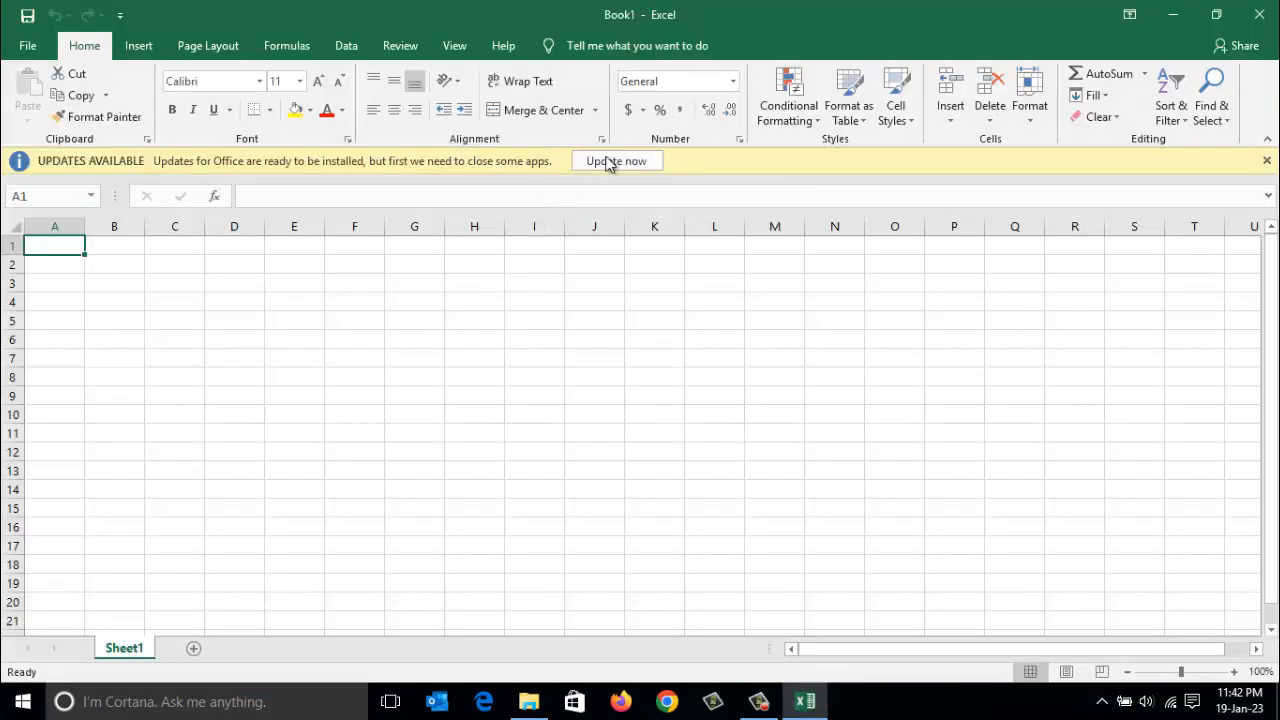
pyautogui.click(608, 161)
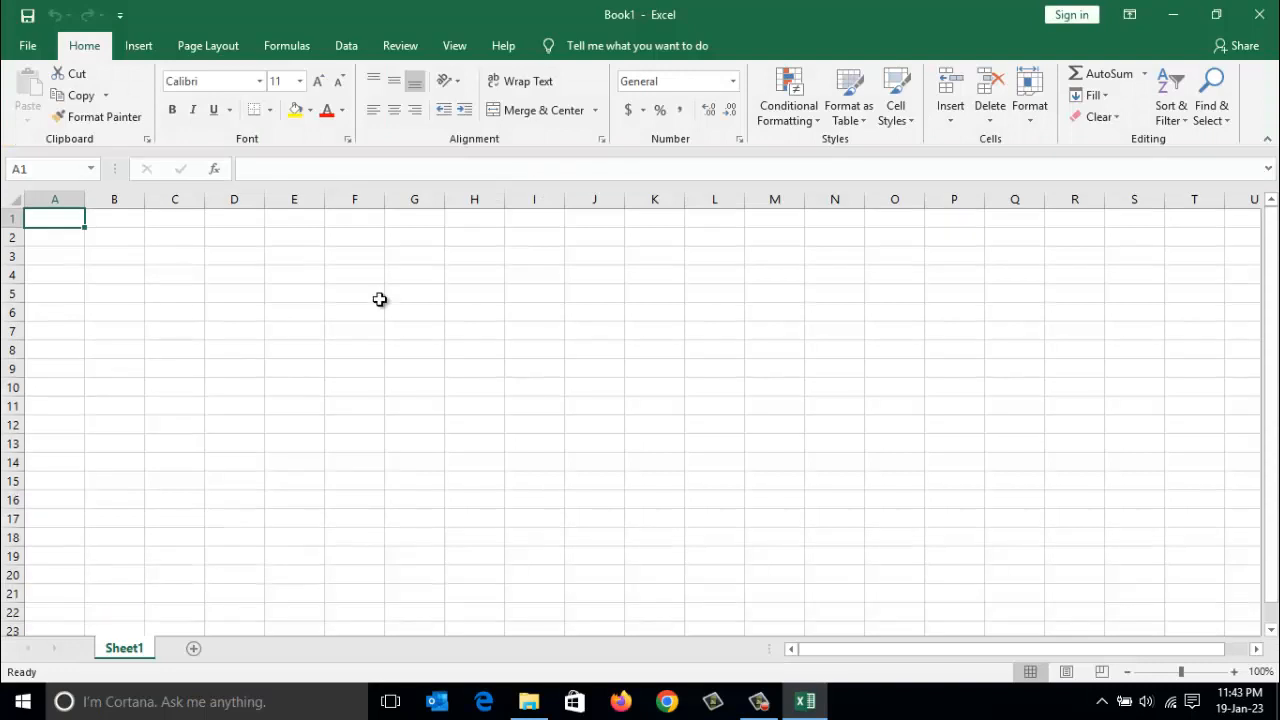
# - Insert a table over the range C4:O12 without marking existing headers
pyautogui.click(140, 47)
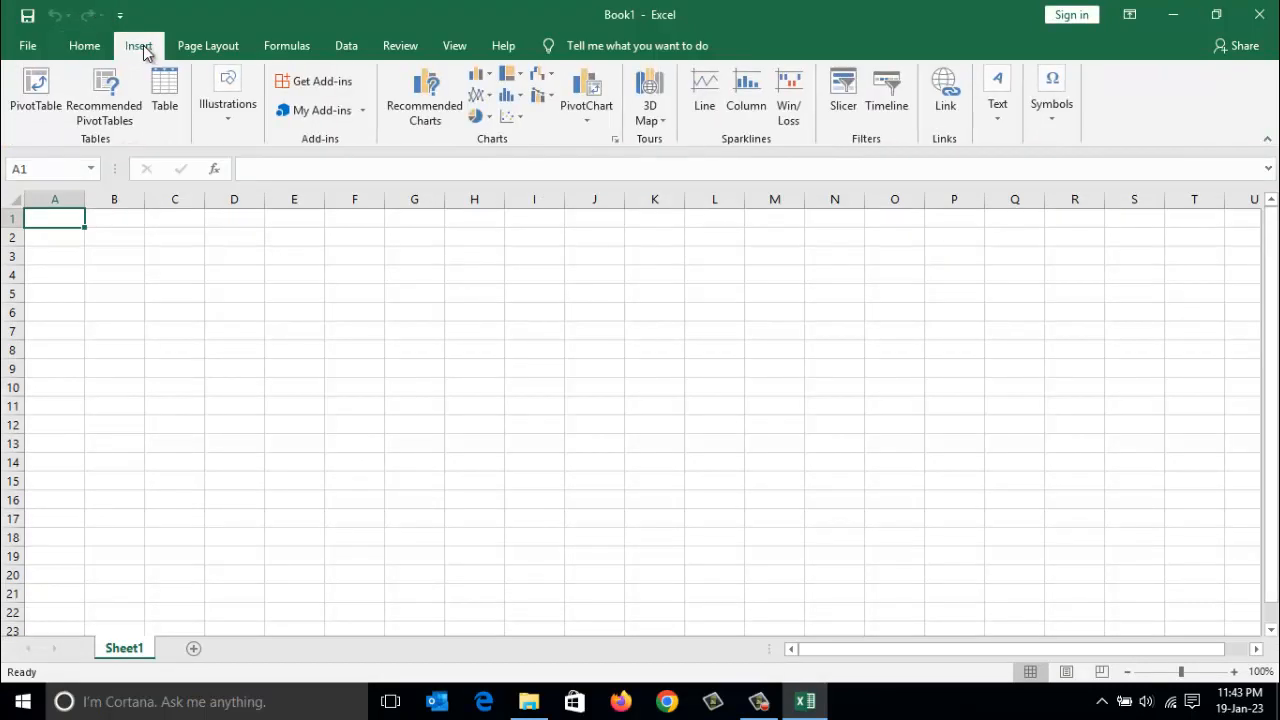
pyautogui.click(165, 111)
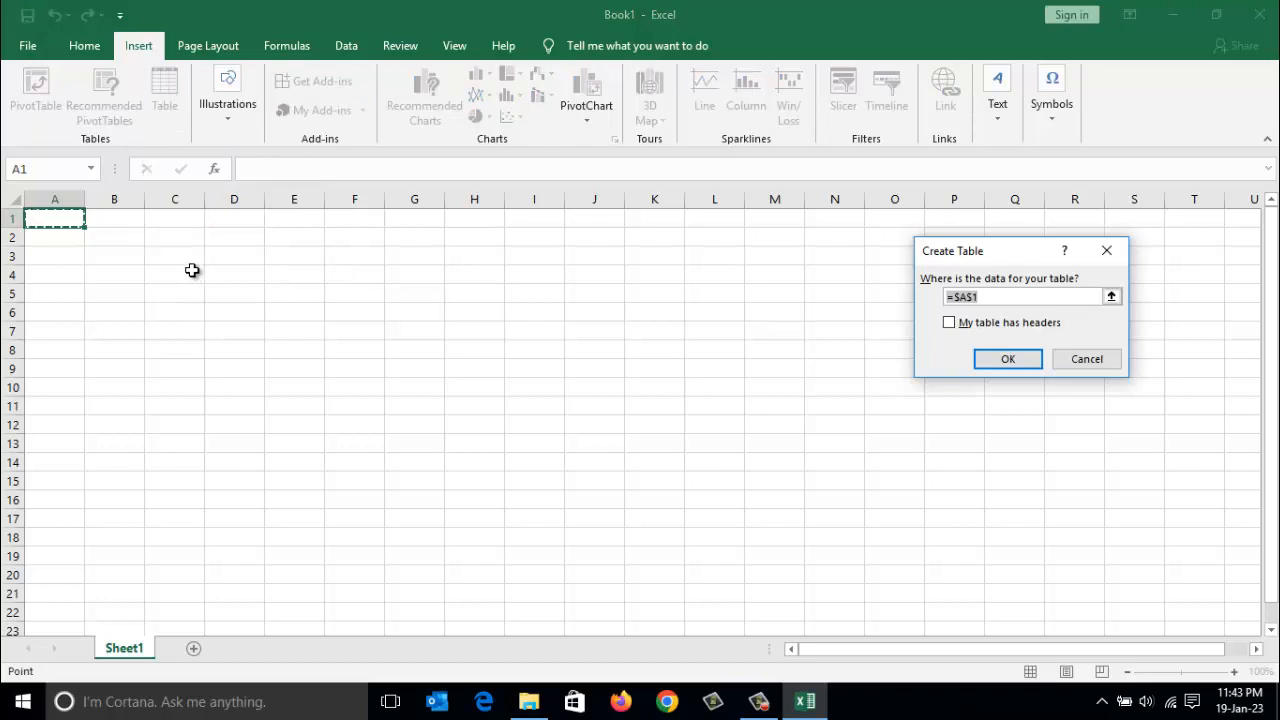
pyautogui.moveTo(191, 271); pyautogui.dragTo(880, 423)
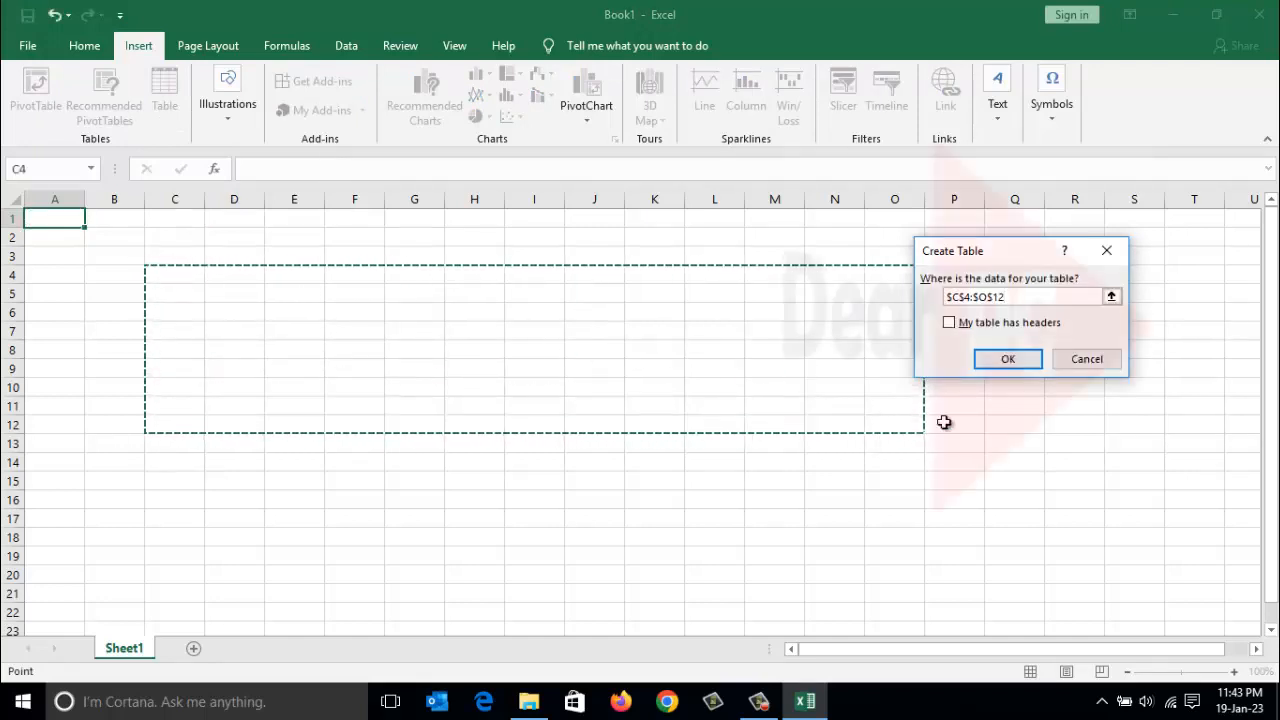
pyautogui.click(1021, 359)
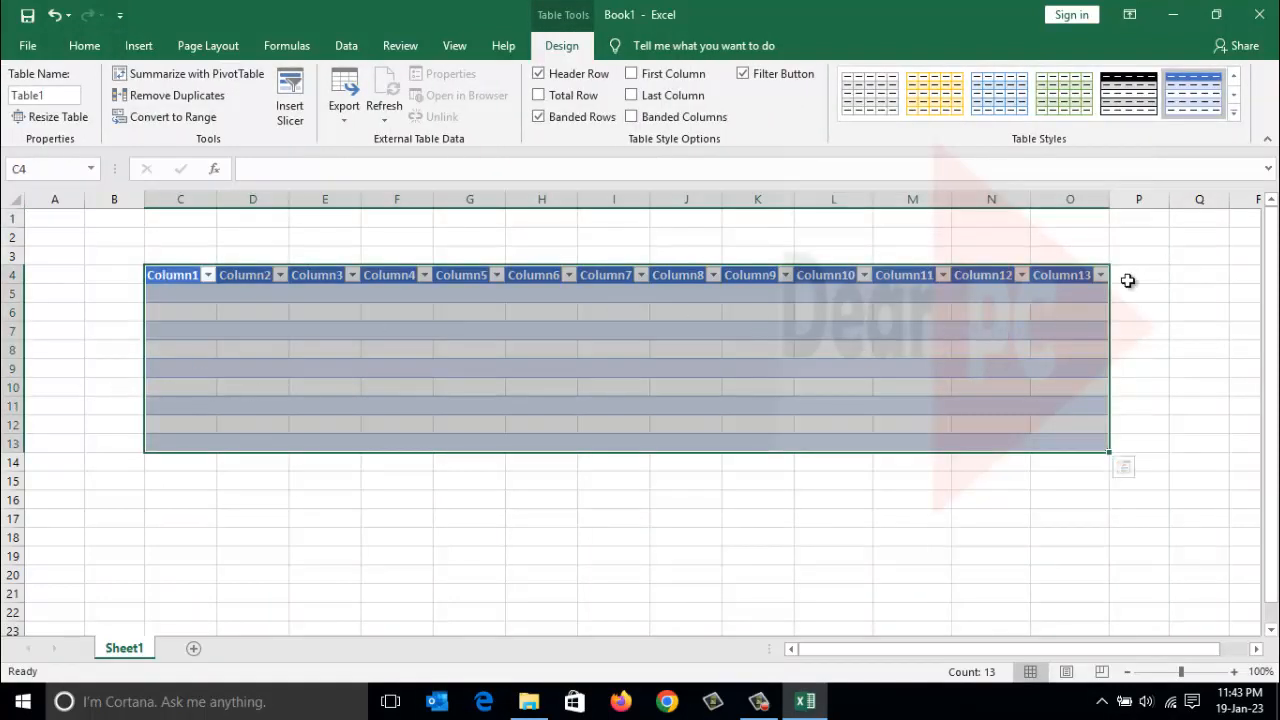
# - Name the first three table headers SL, Name and Day Earn in cells C4 to E4
pyautogui.click(178, 275)
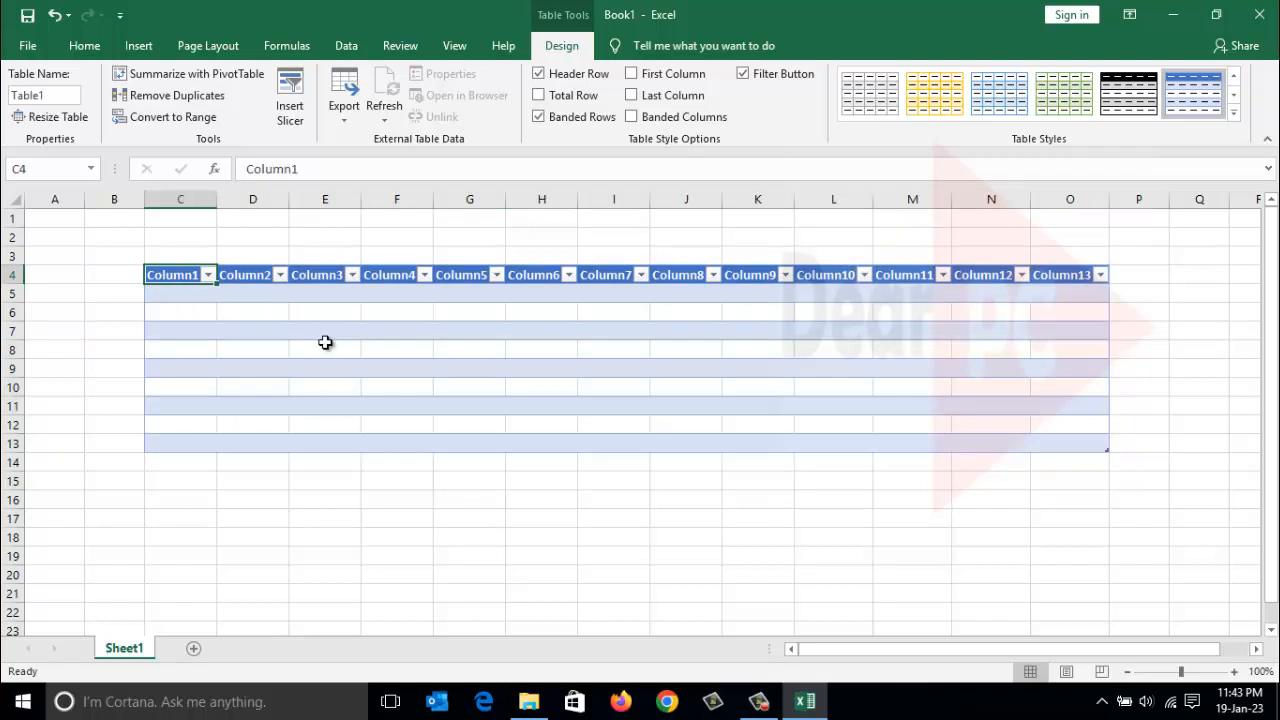
pyautogui.write('S')
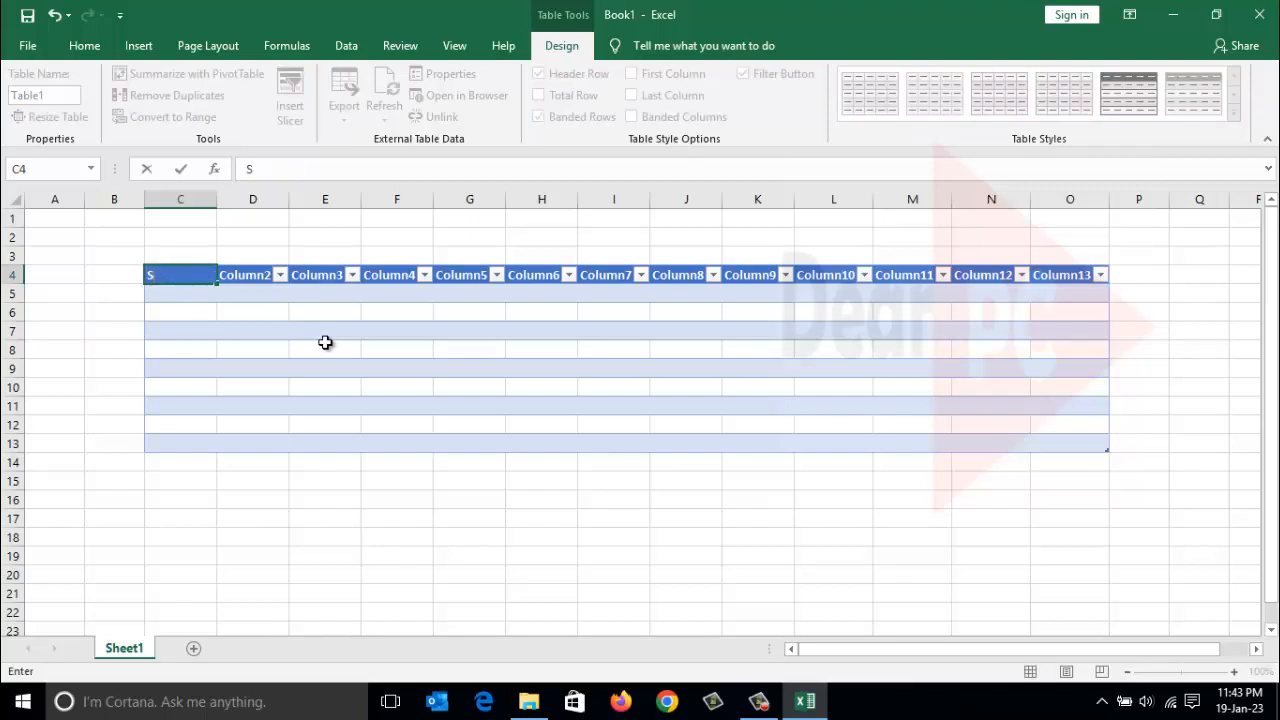
pyautogui.write('L')
pyautogui.press('Tab')
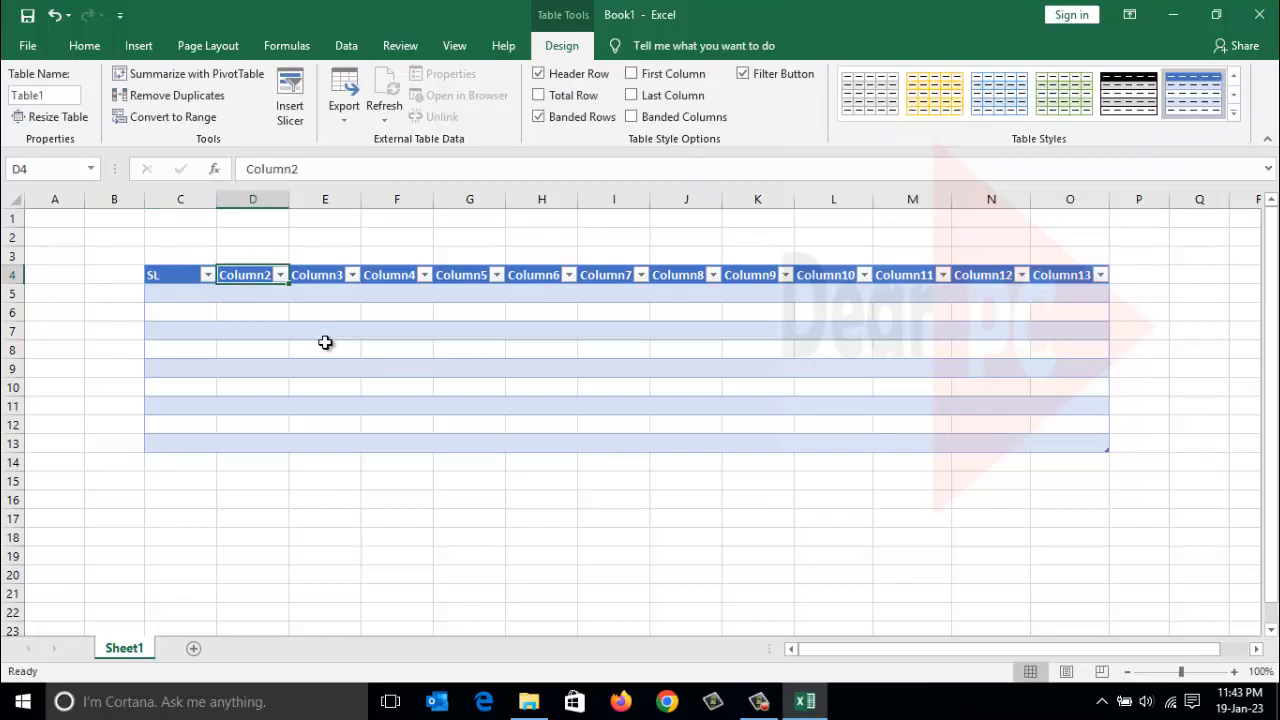
pyautogui.write('Name')
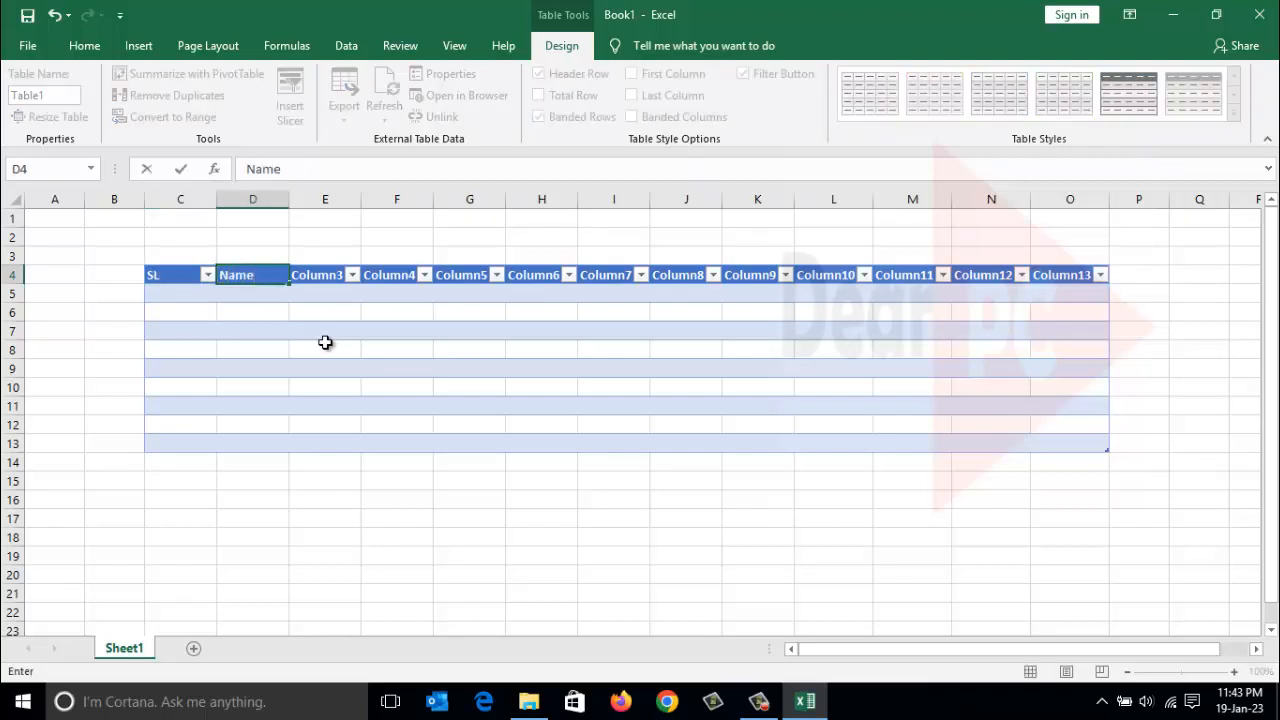
pyautogui.press('Tab')
pyautogui.write('Day')
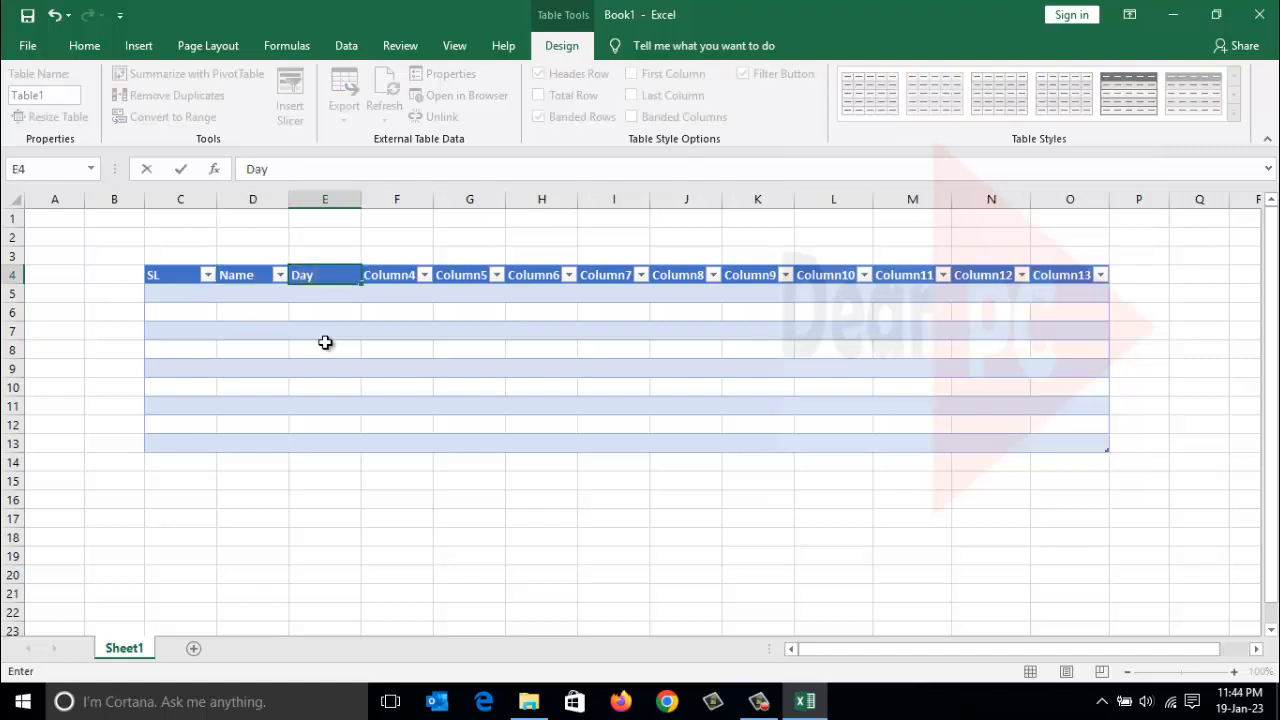
pyautogui.write(' Earn')
pyautogui.click(404, 266)
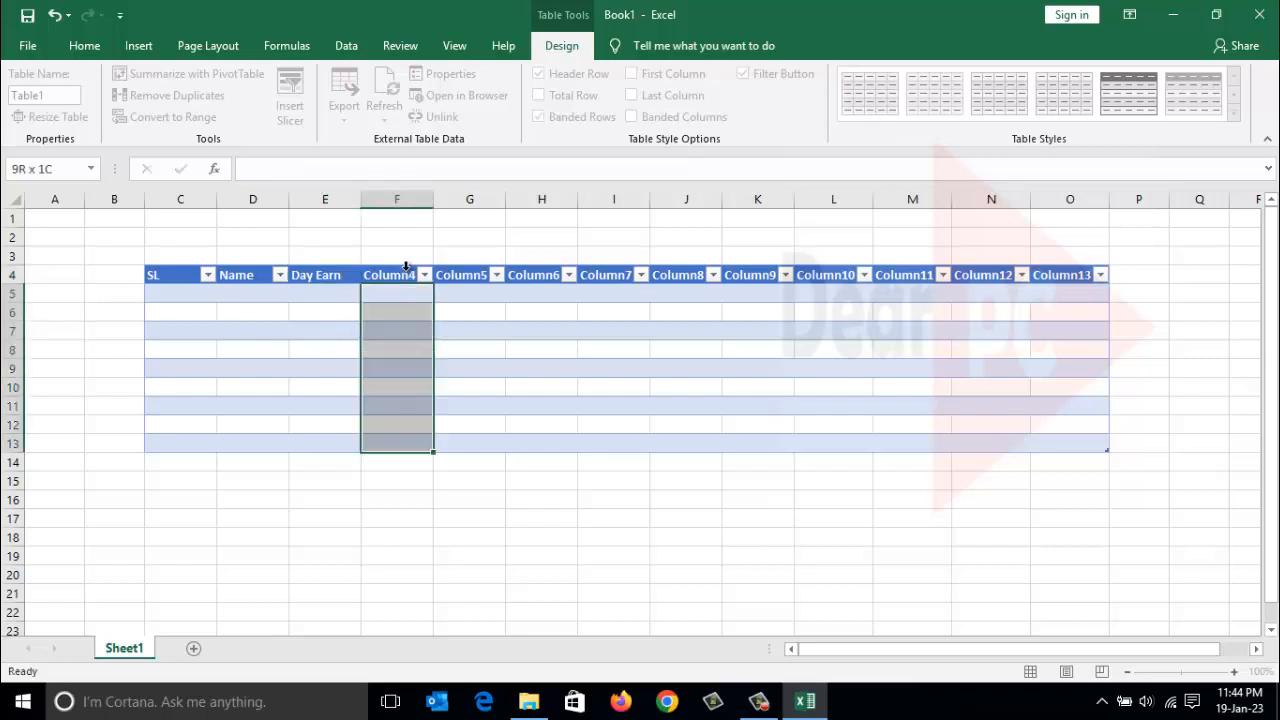
# - Name the fourth and fifth table headers Month and Year in cells F4 and G4
pyautogui.click(402, 275)
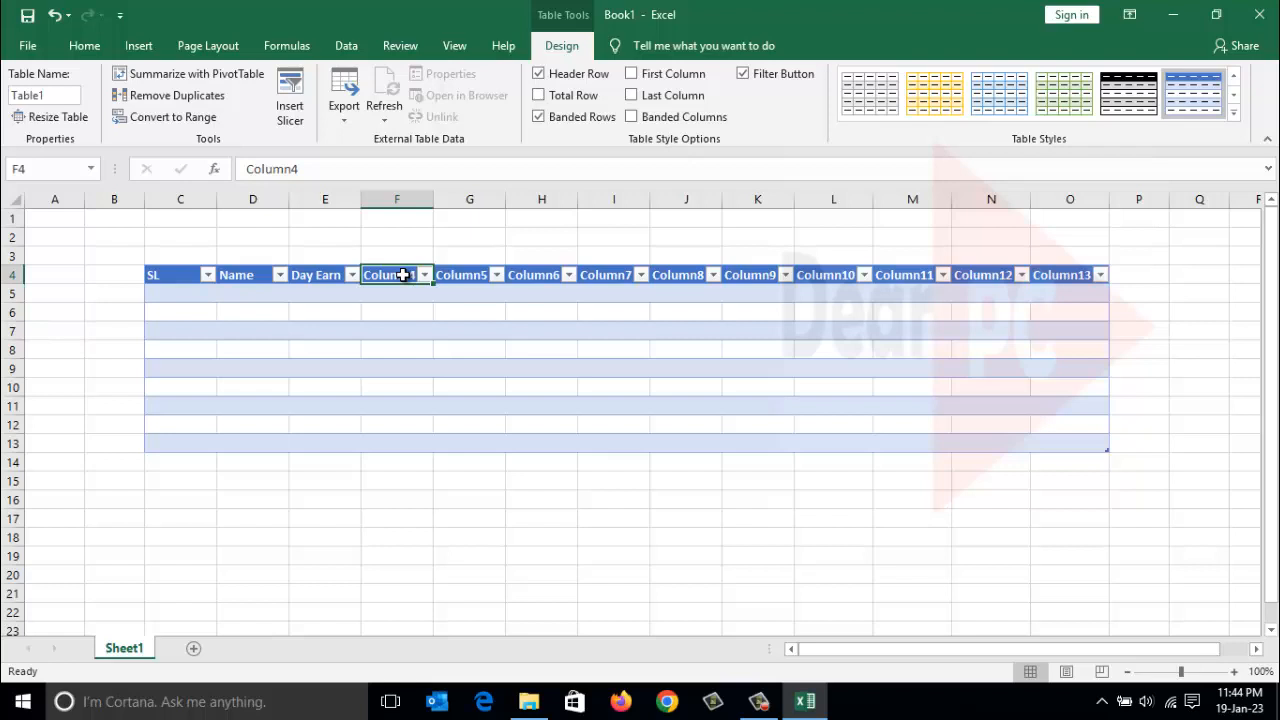
pyautogui.write('Month')
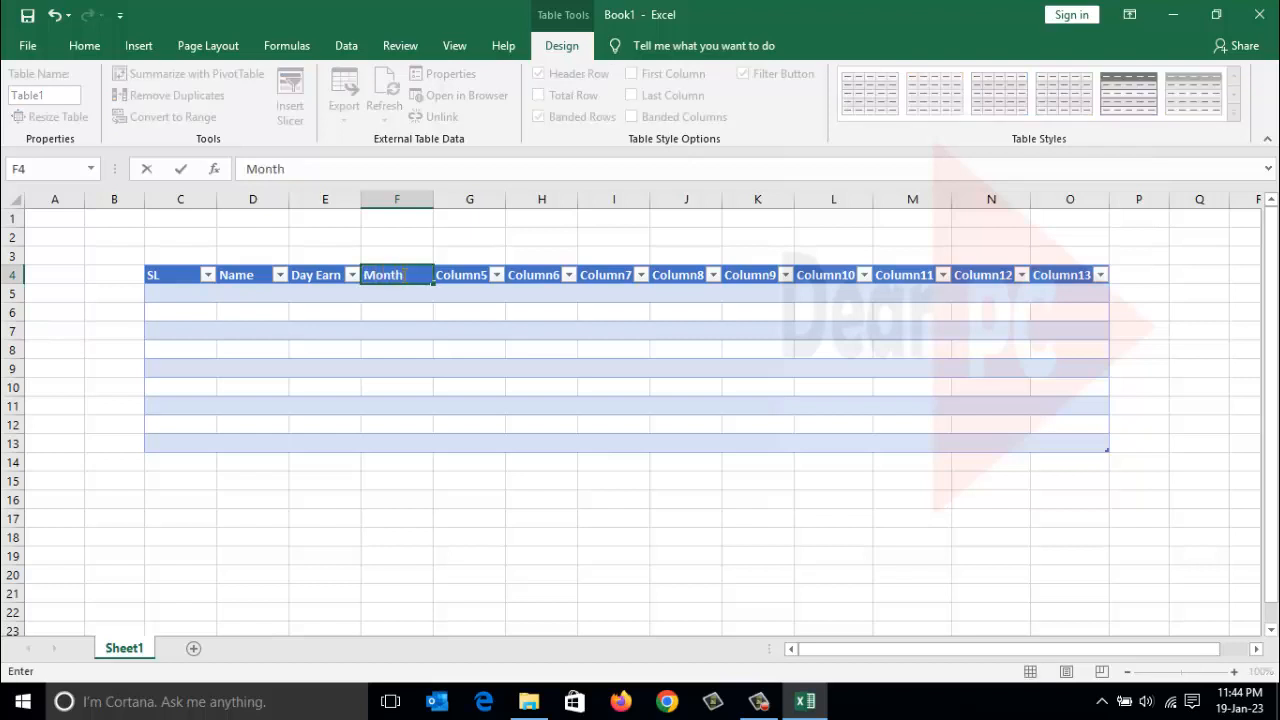
pyautogui.press('Return')
pyautogui.press('Up')
pyautogui.press('Right')
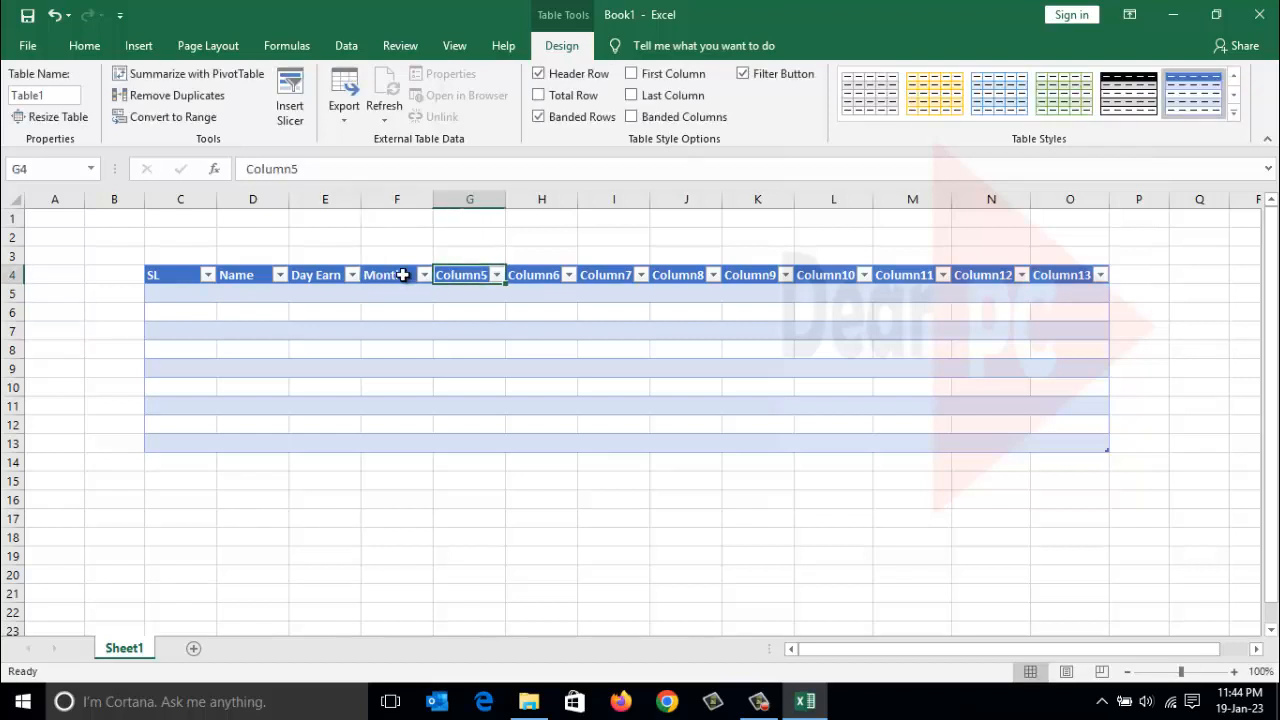
pyautogui.write('Yeaar')
pyautogui.press('BackSpace')
pyautogui.press('BackSpace')
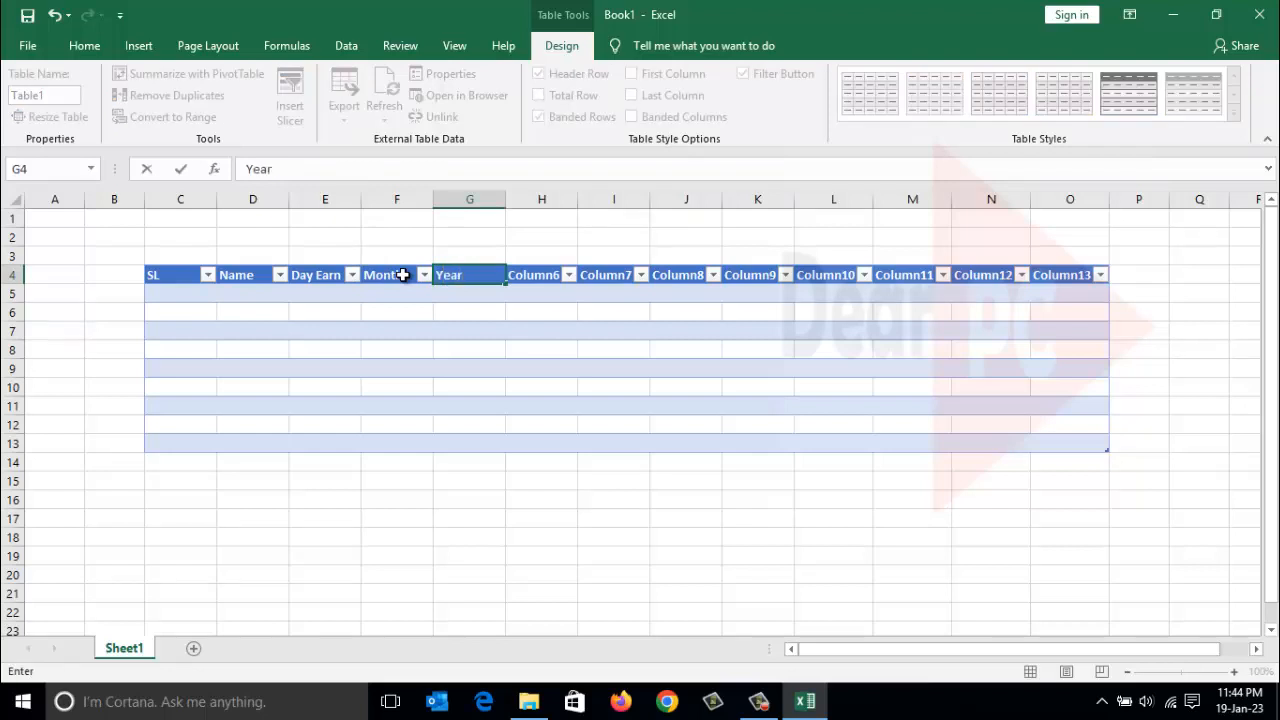
pyautogui.write('r')
pyautogui.click(514, 335)
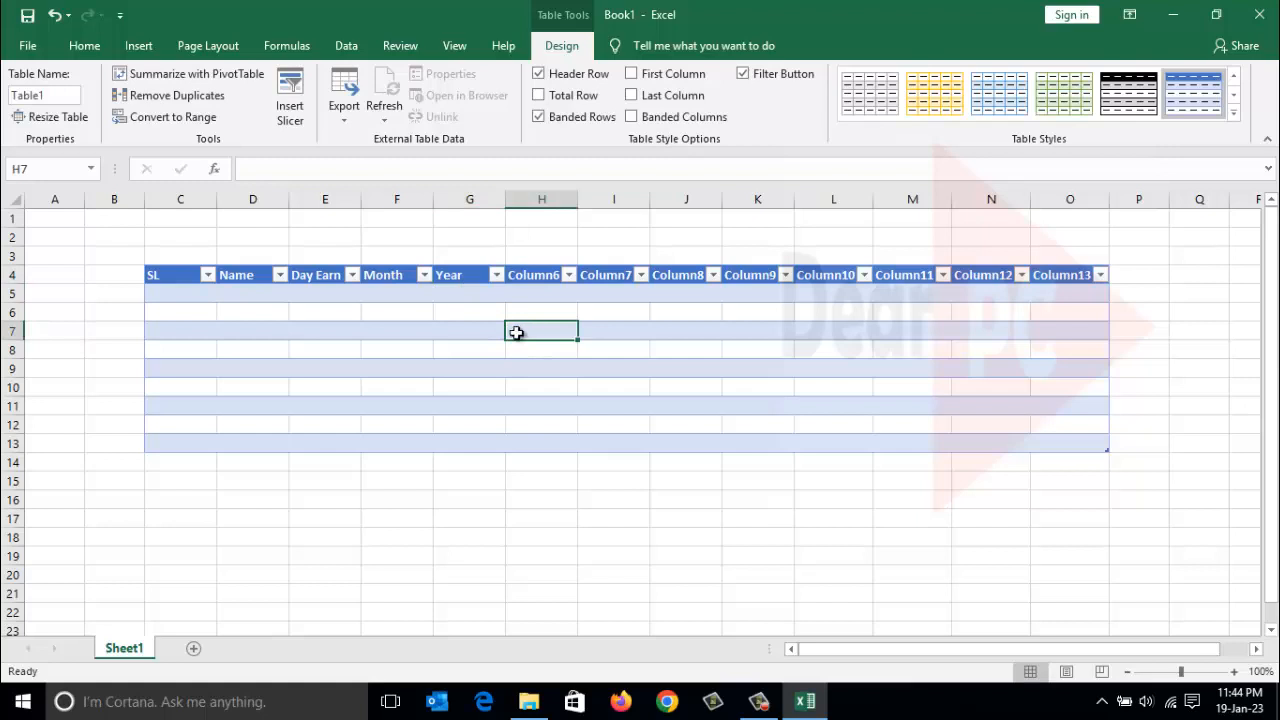
# - Delete the unused worksheet columns H through O so the table ends after Year
pyautogui.moveTo(177, 277); pyautogui.dragTo(483, 440)
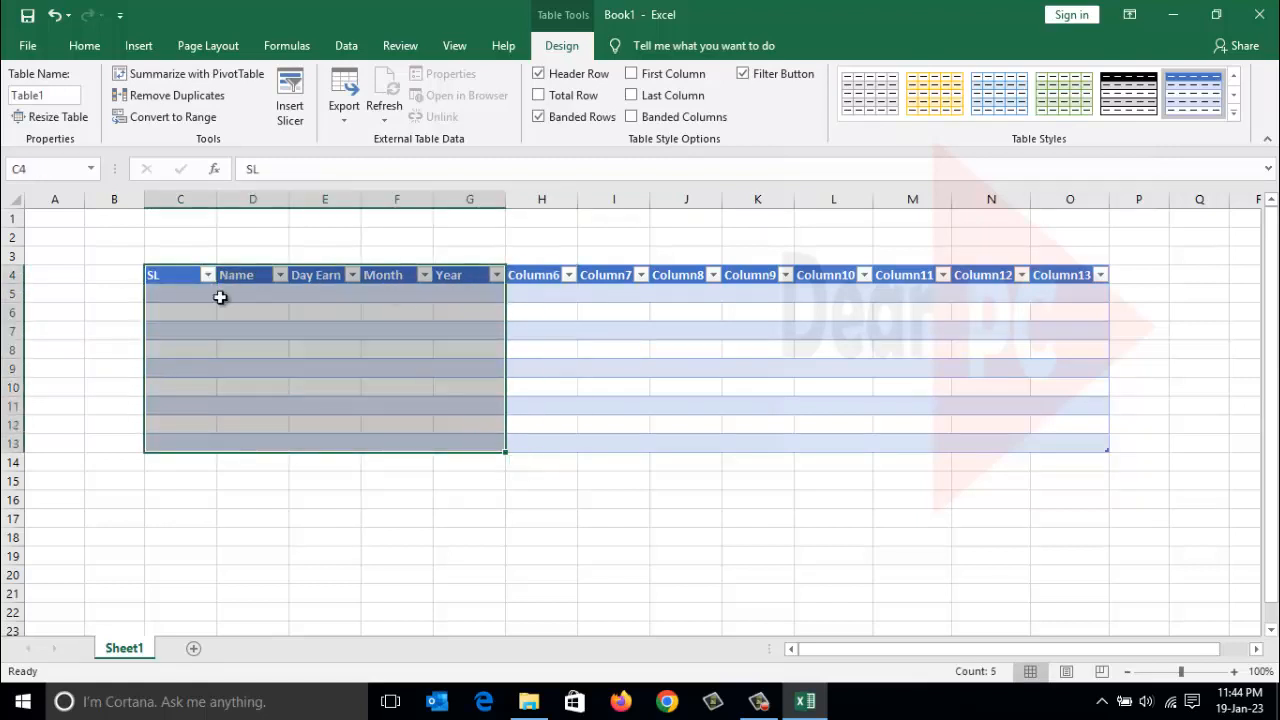
pyautogui.moveTo(531, 199); pyautogui.dragTo(1036, 207)
pyautogui.rightClick(1006, 228)
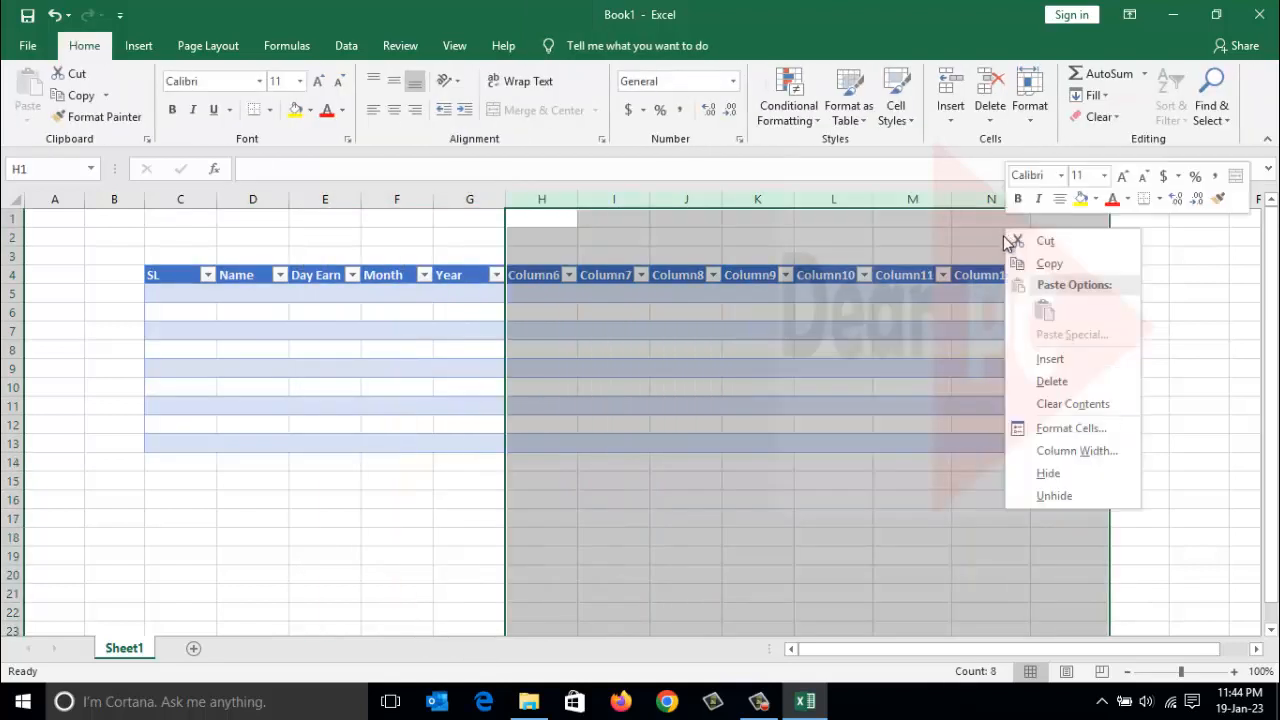
pyautogui.click(1077, 381)
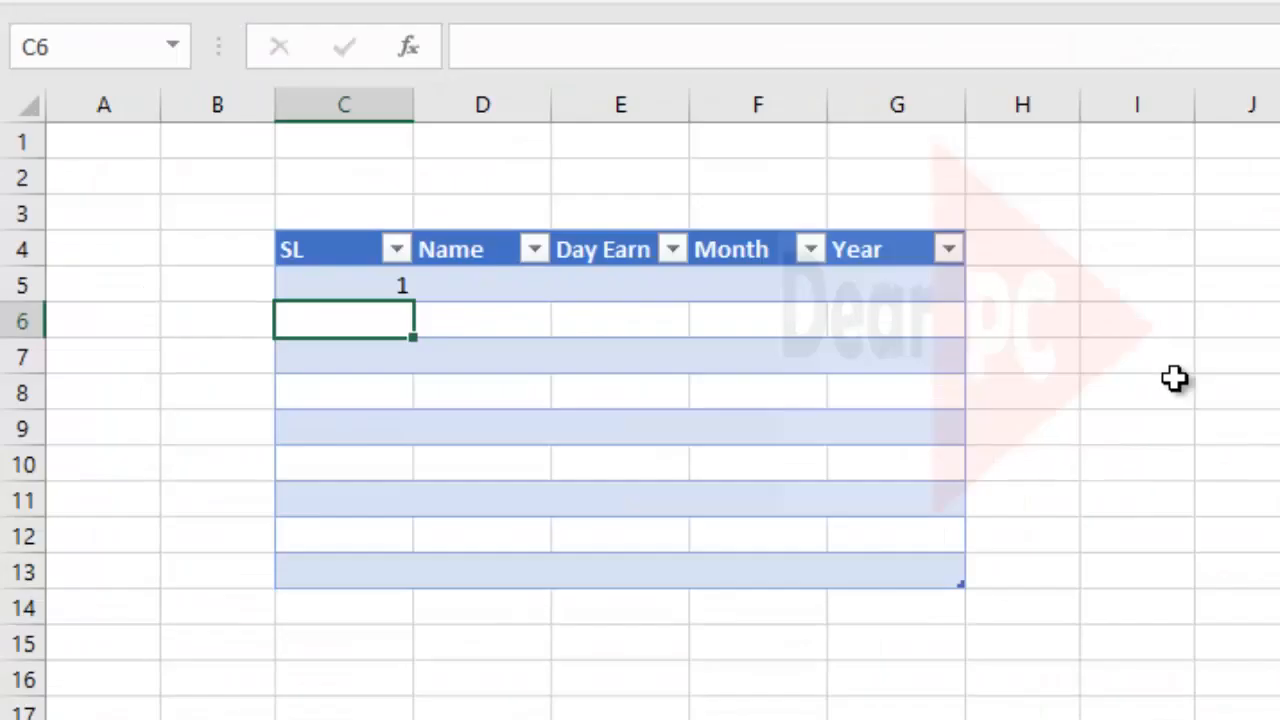
# - Fill the SL column with the serial numbers 2 to 9 in cells C6 to C13
pyautogui.write('2')
pyautogui.press('Return')
pyautogui.write('3')
pyautogui.press('Return')
pyautogui.write('4')
pyautogui.press('Return')
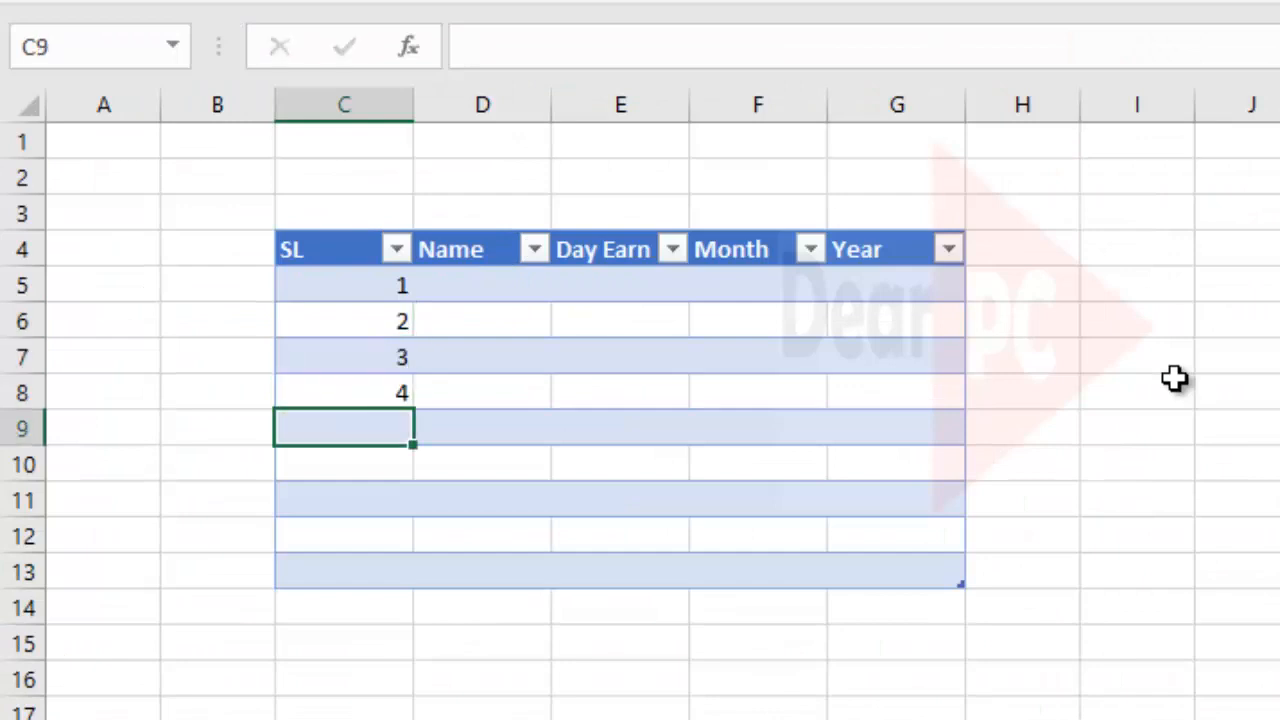
pyautogui.write('5')
pyautogui.press('Return')
pyautogui.write('6')
pyautogui.press('Return')
pyautogui.write('7')
pyautogui.press('Return')
pyautogui.write('8 9')
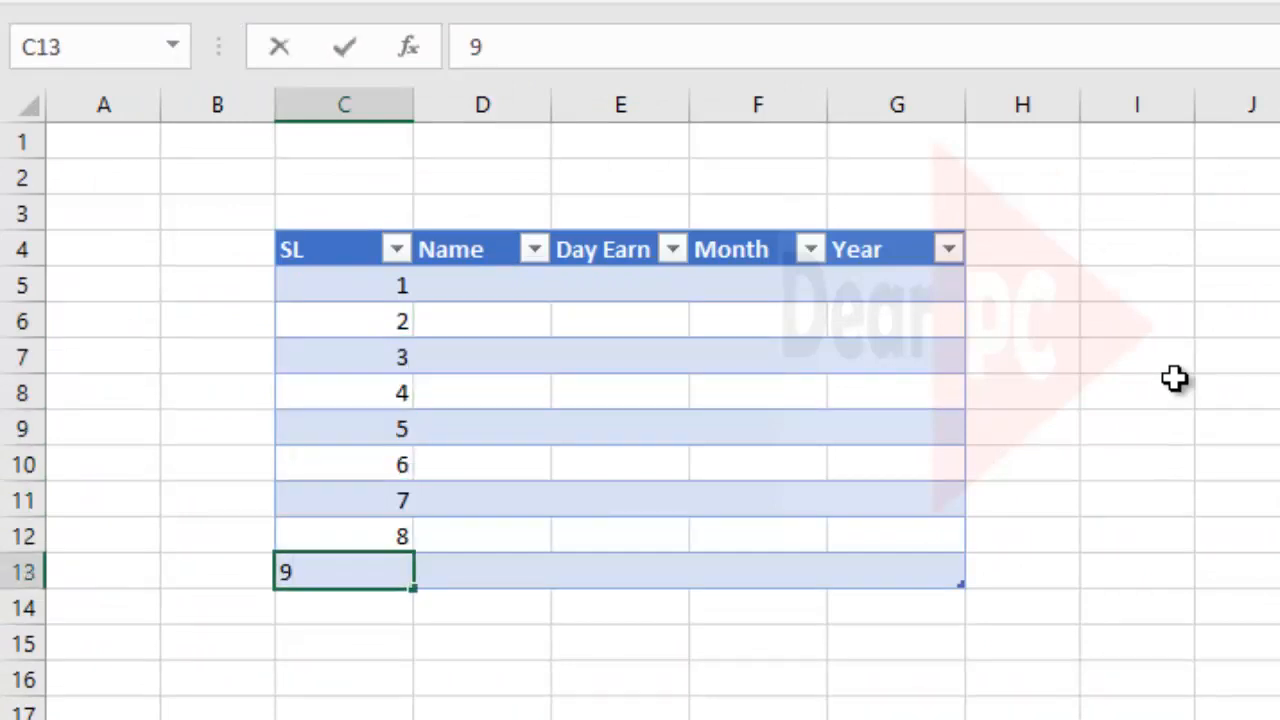
# - Enter the first four people's names in the Name column, cells D5 to D8
pyautogui.press('Up')
pyautogui.press('Up')
pyautogui.press('Up')
pyautogui.press('Up')
pyautogui.press('Up')
pyautogui.press('Up')
pyautogui.press('Up')
pyautogui.press('Up')
pyautogui.press('Right')
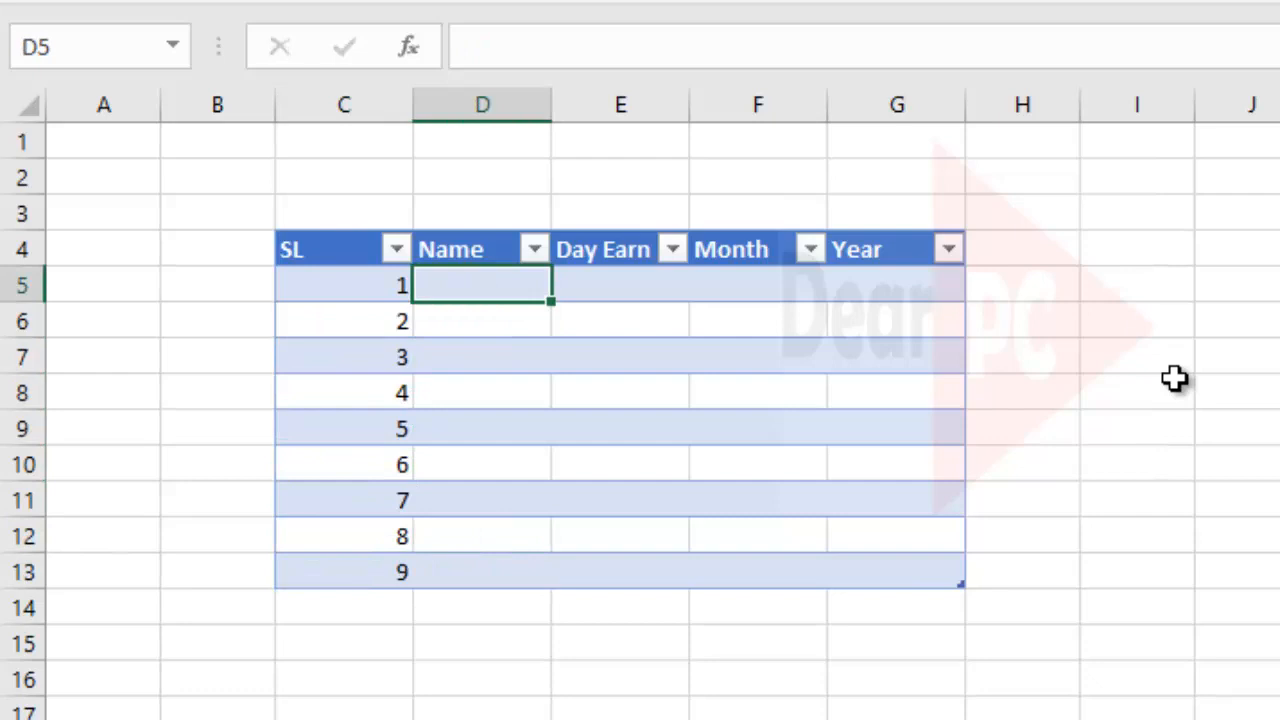
pyautogui.write('Akram')
pyautogui.press('Return')
pyautogui.write('Me')
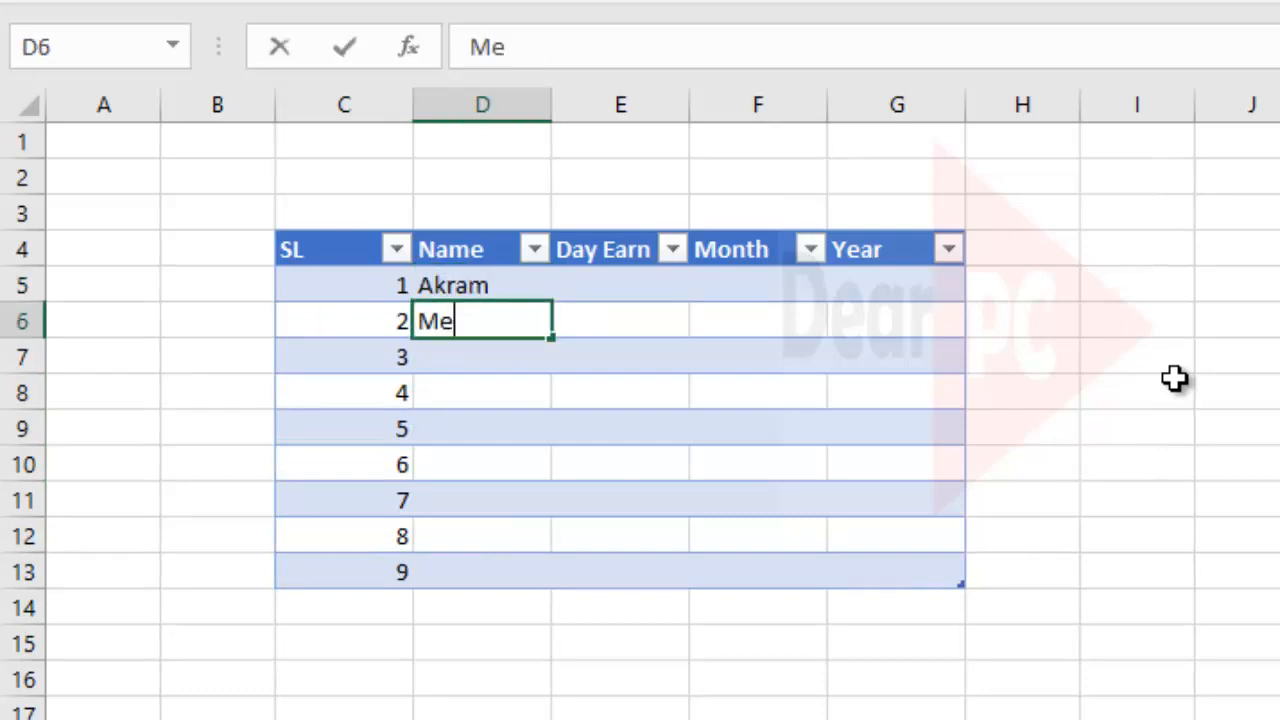
pyautogui.write('lon')
pyautogui.press('Return')
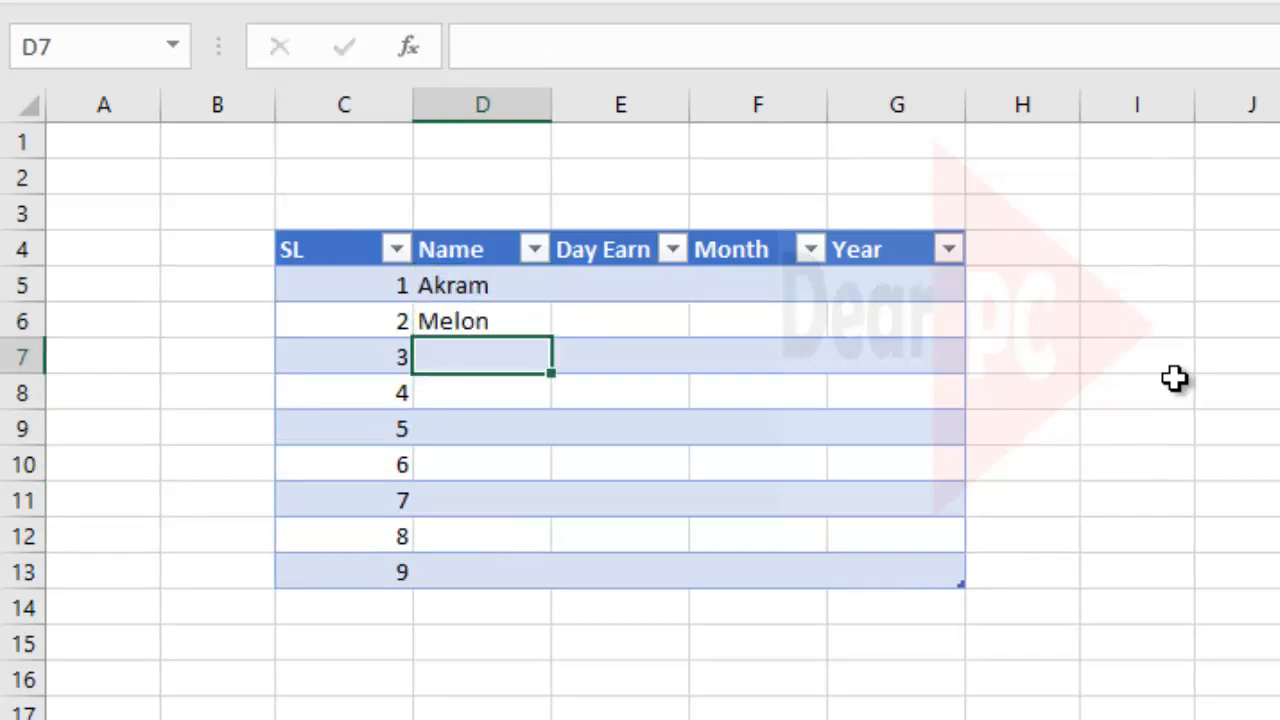
pyautogui.write('Moti')
pyautogui.press('Return')
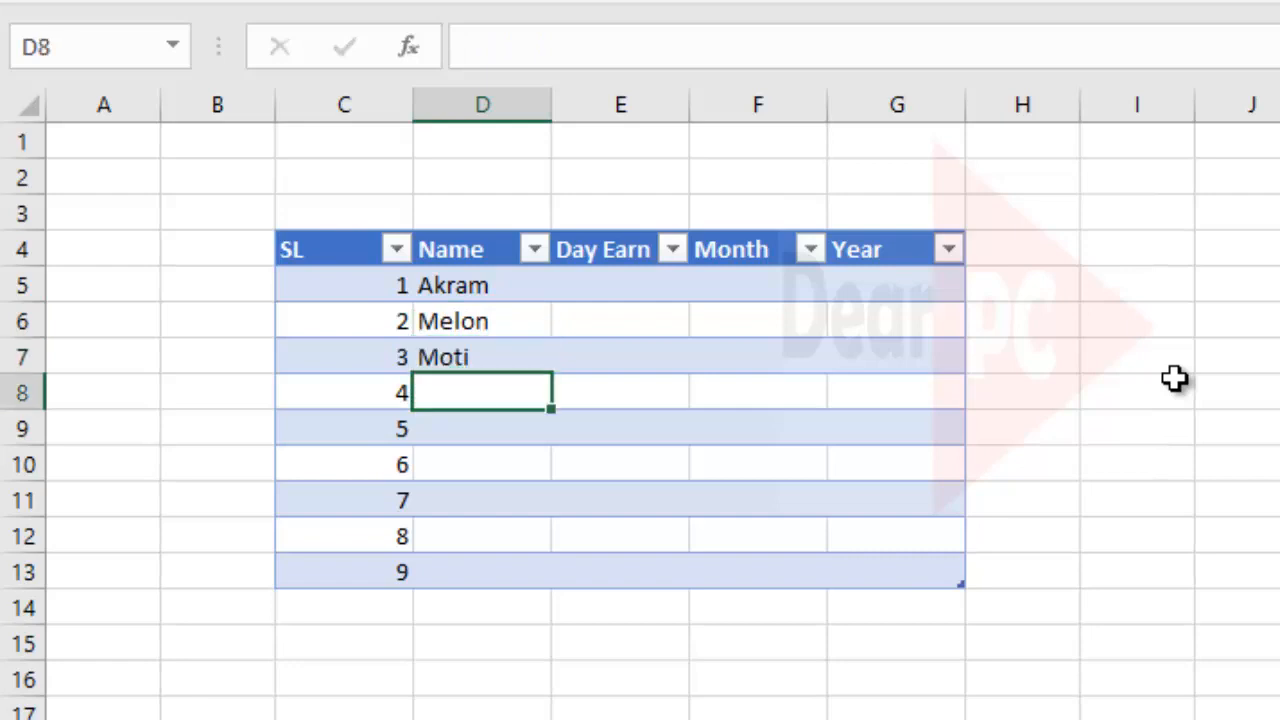
pyautogui.write('Kalam')
pyautogui.press('Return')
# - Enter the remaining five people's names in the Name column, cells D9 to D13
pyautogui.write('Ka')
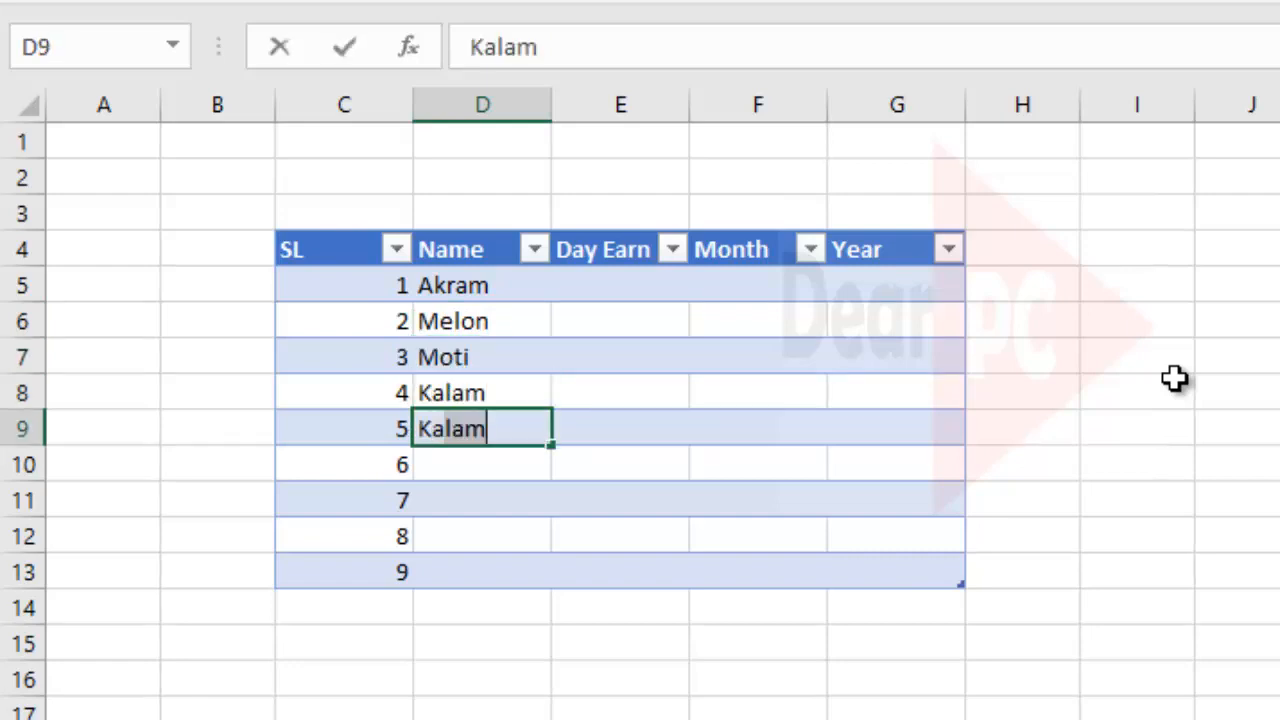
pyautogui.write('shem')
pyautogui.press('Return')
pyautogui.write('Manik')
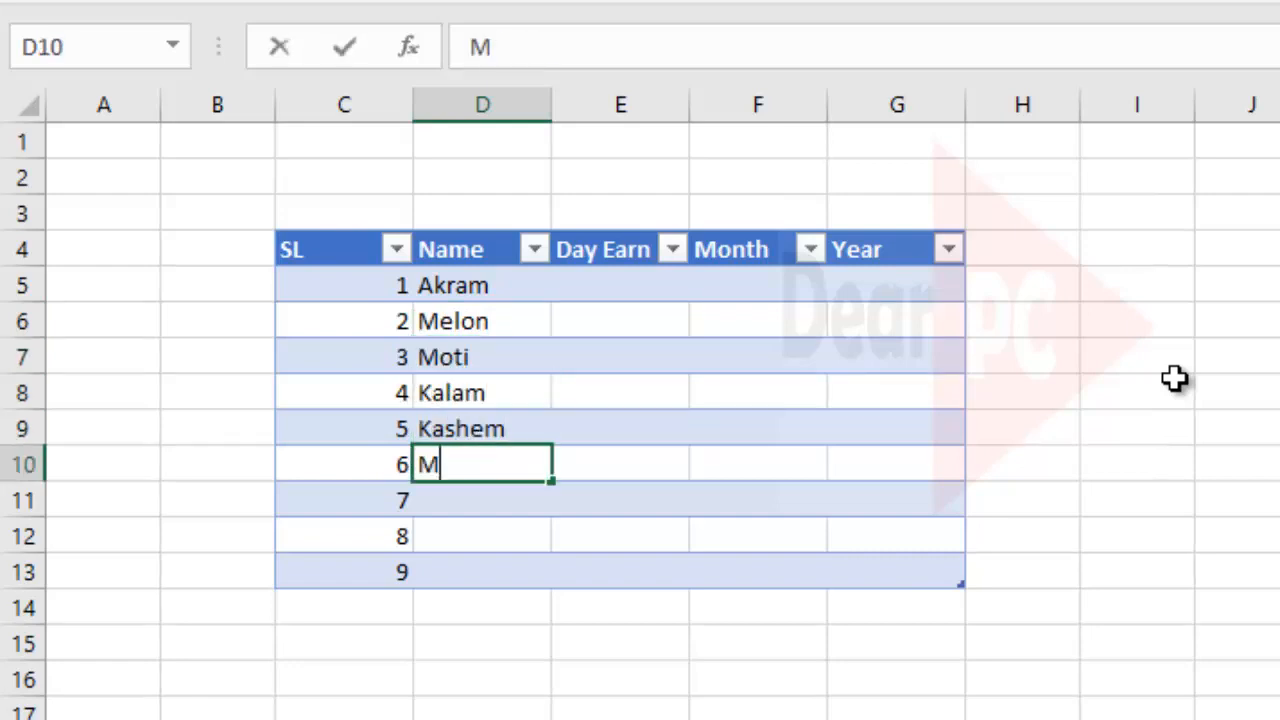
pyautogui.press('Return')
pyautogui.write('Kair')
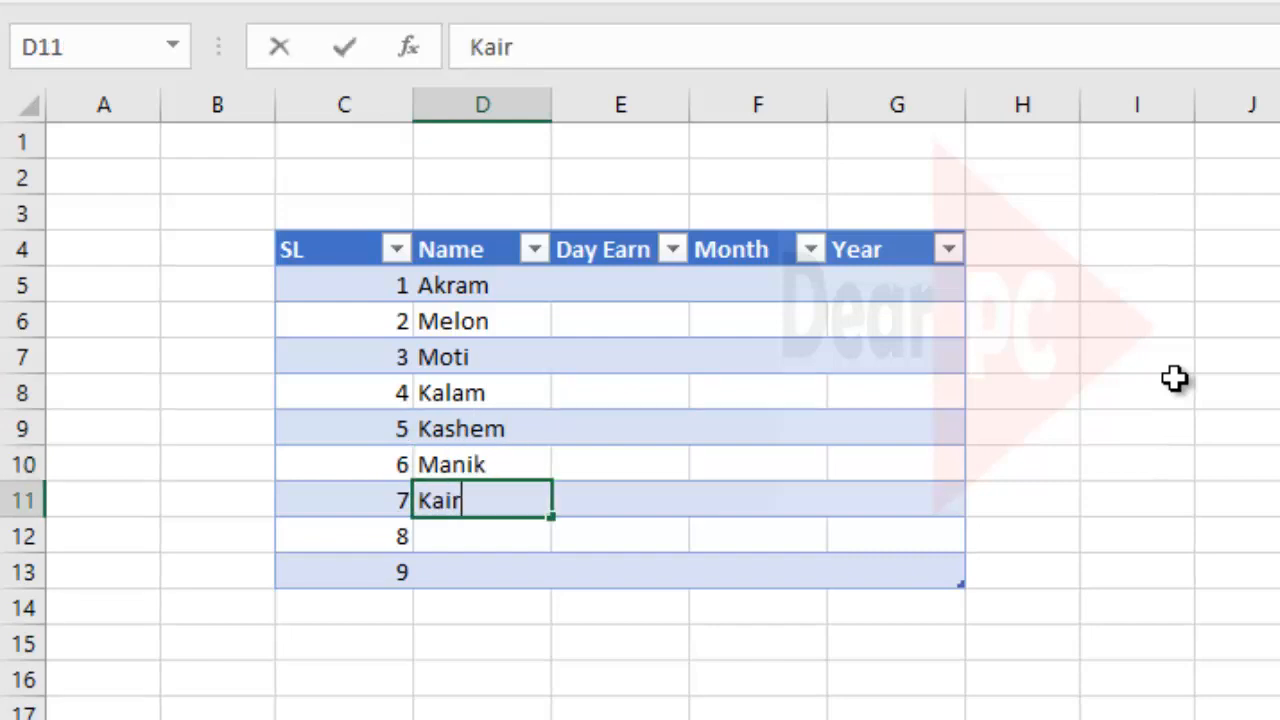
pyautogui.press('Return')
pyautogui.write('Arif')
pyautogui.press('Return')
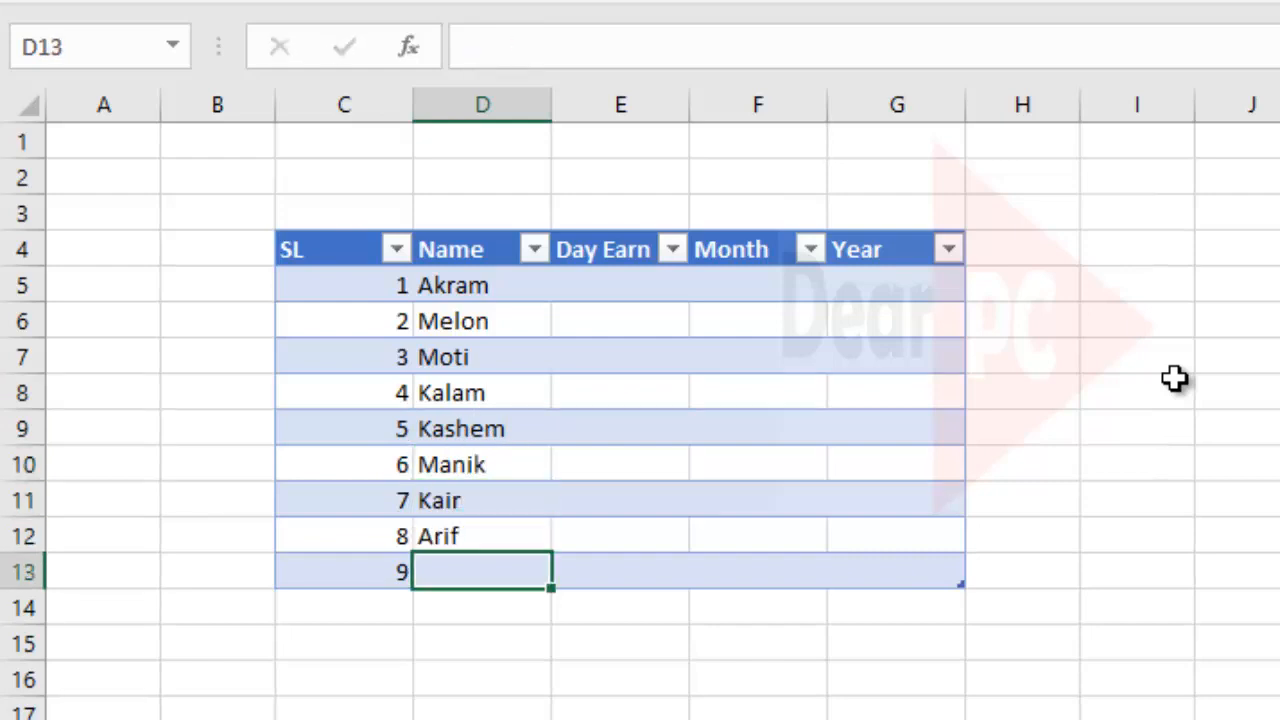
pyautogui.write('Sumoon')
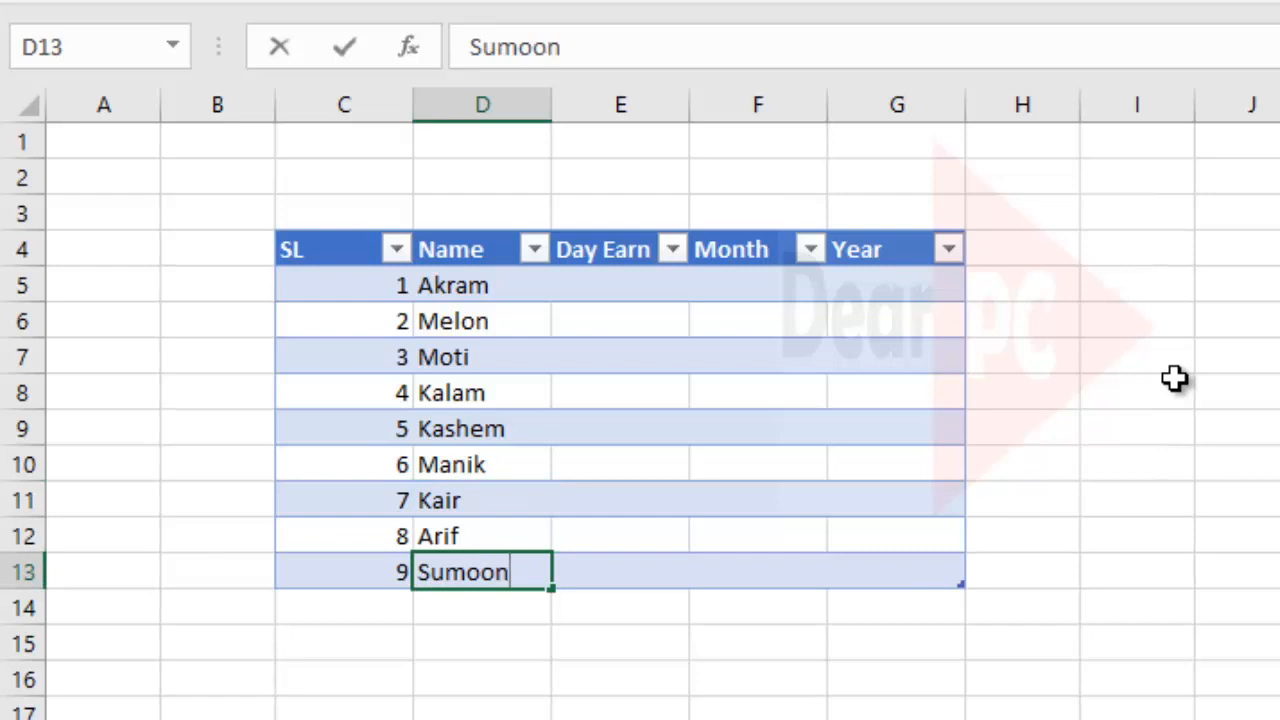
pyautogui.press('BackSpace')
pyautogui.press('BackSpace')
pyautogui.write('n')
pyautogui.click(562, 292)
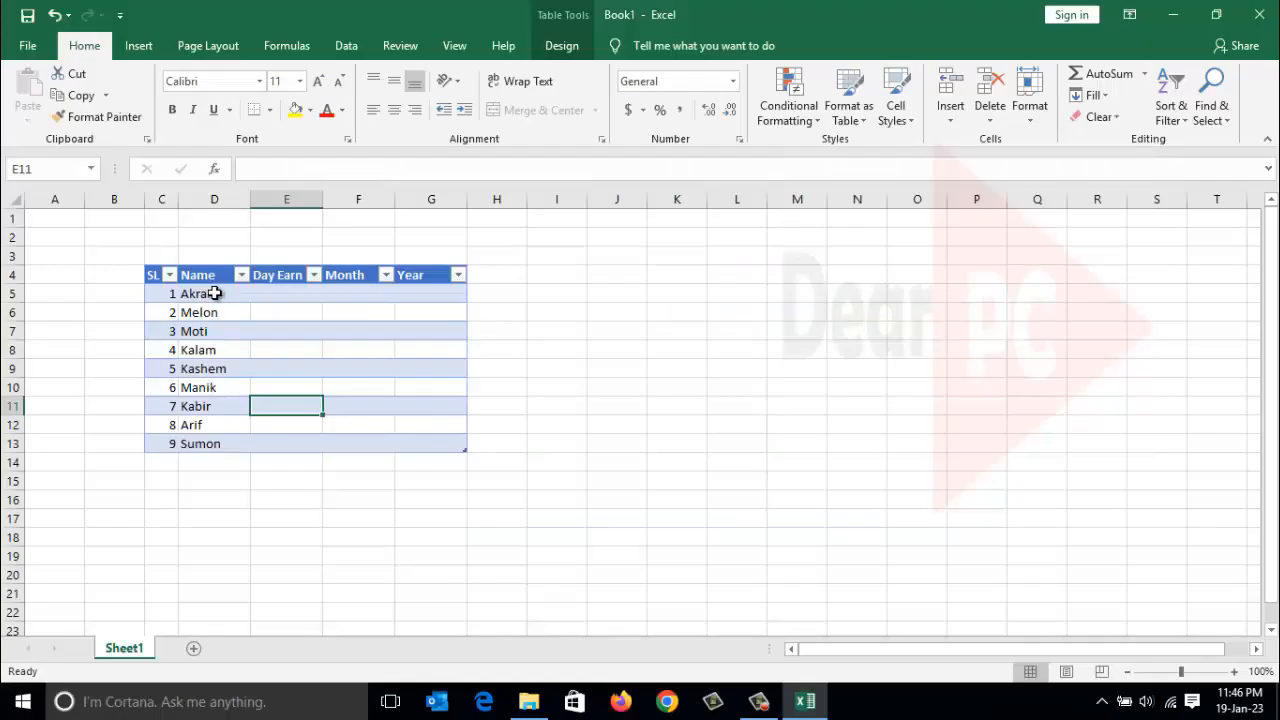
# - Enter the first three Day Earn amounts, 100, 130 and 300, in cells E5 to E7
pyautogui.moveTo(212, 293); pyautogui.dragTo(214, 436)
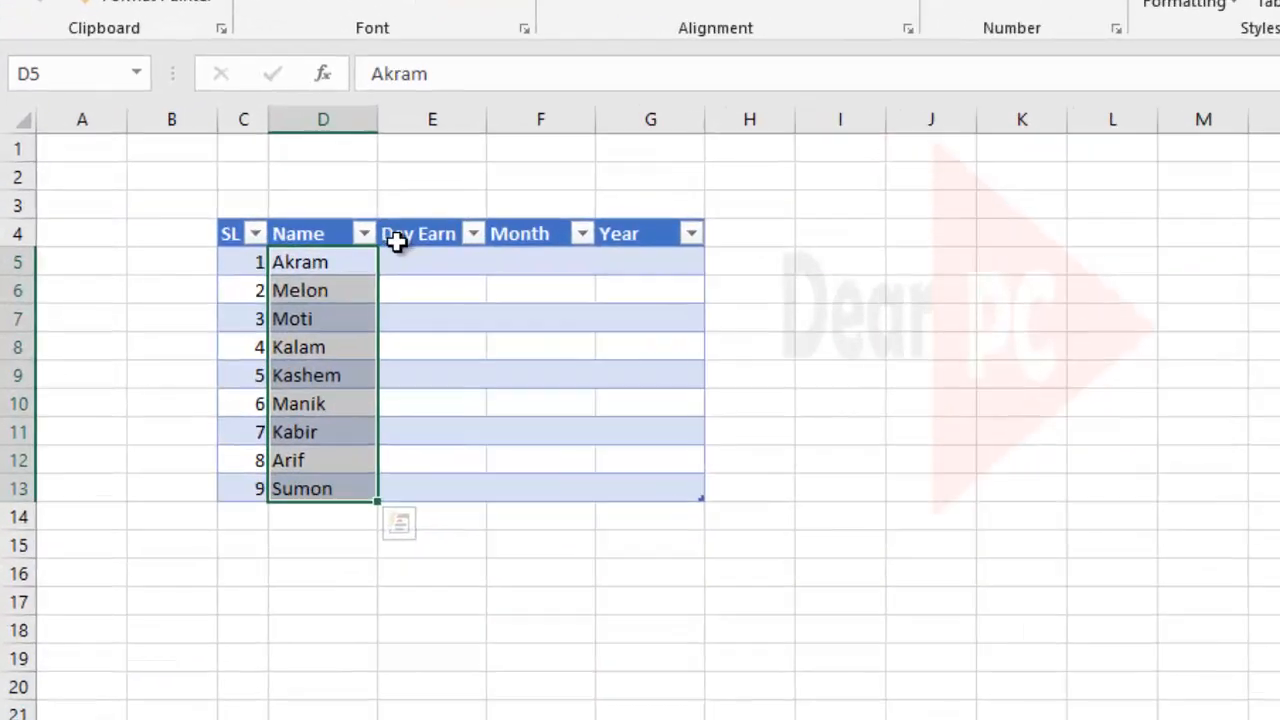
pyautogui.click(286, 293)
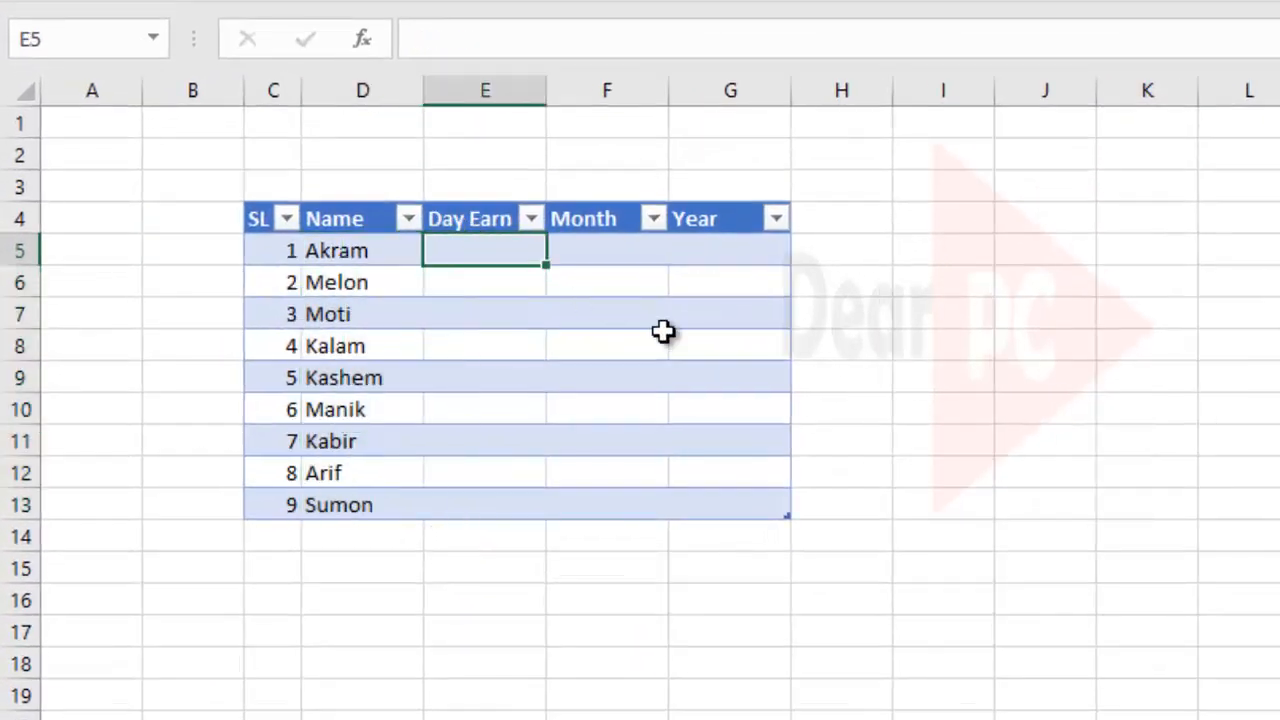
pyautogui.write('10')
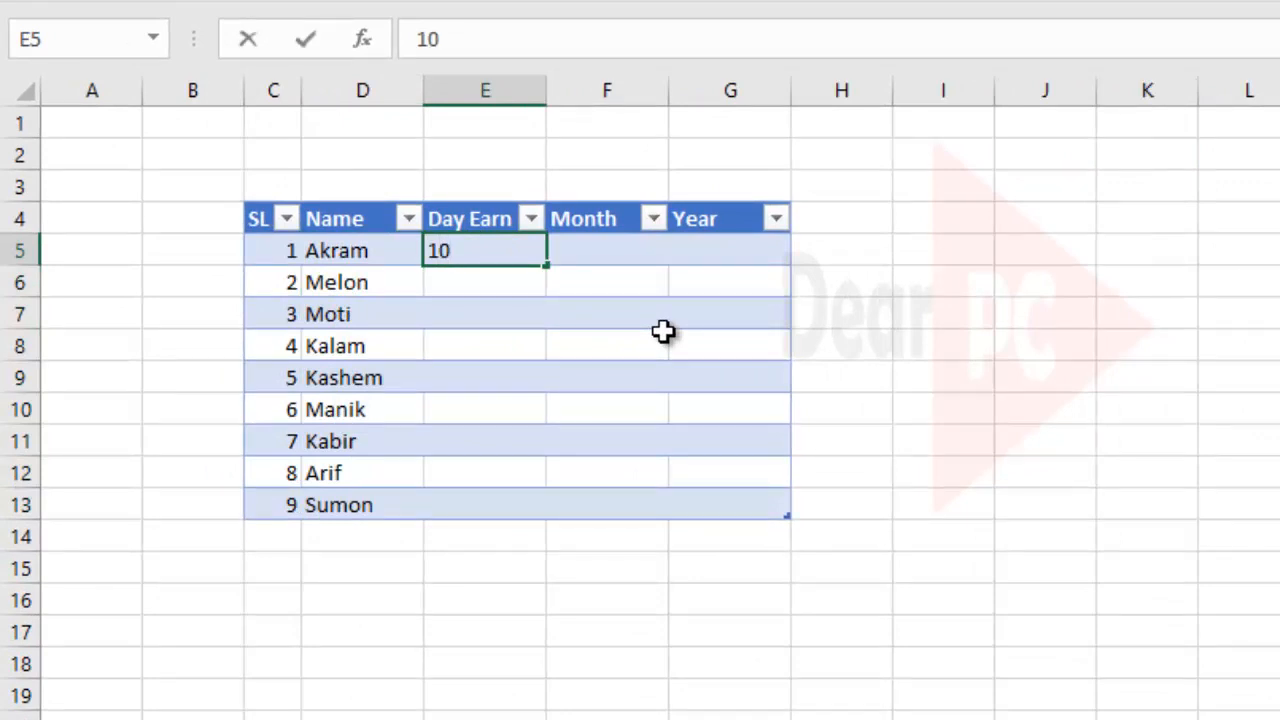
pyautogui.write('0')
pyautogui.press('Return')
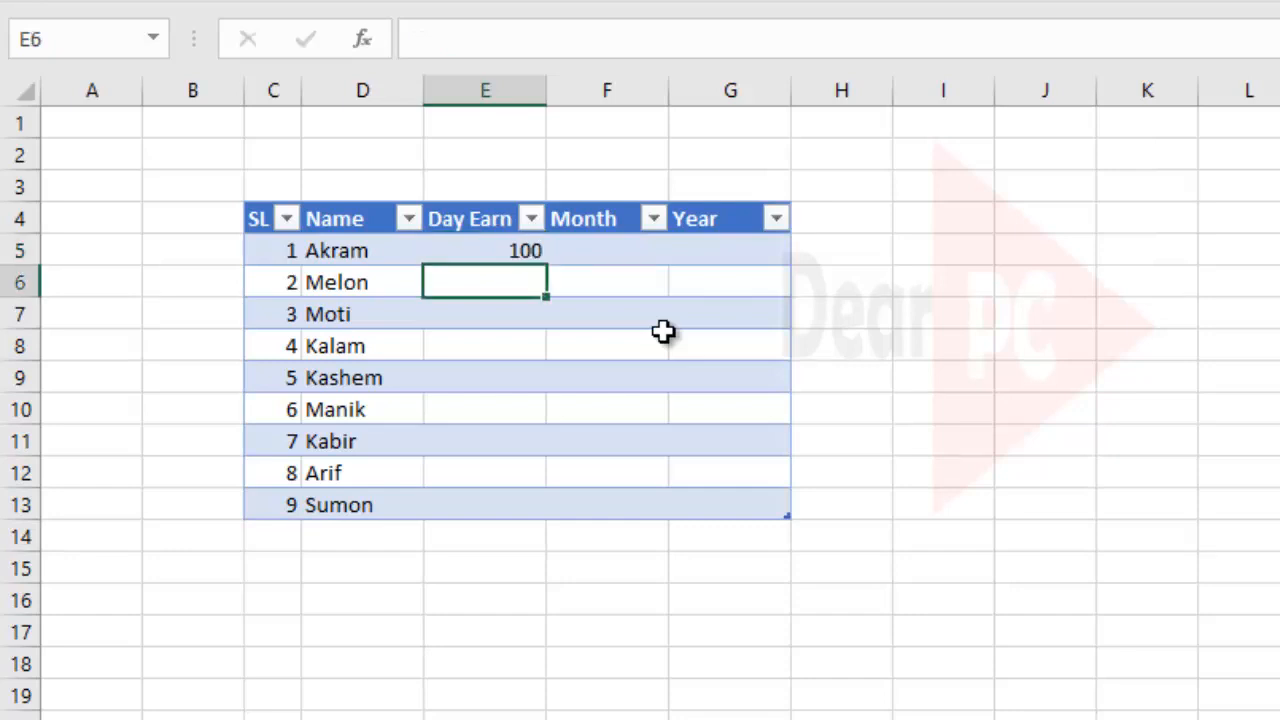
pyautogui.write('130')
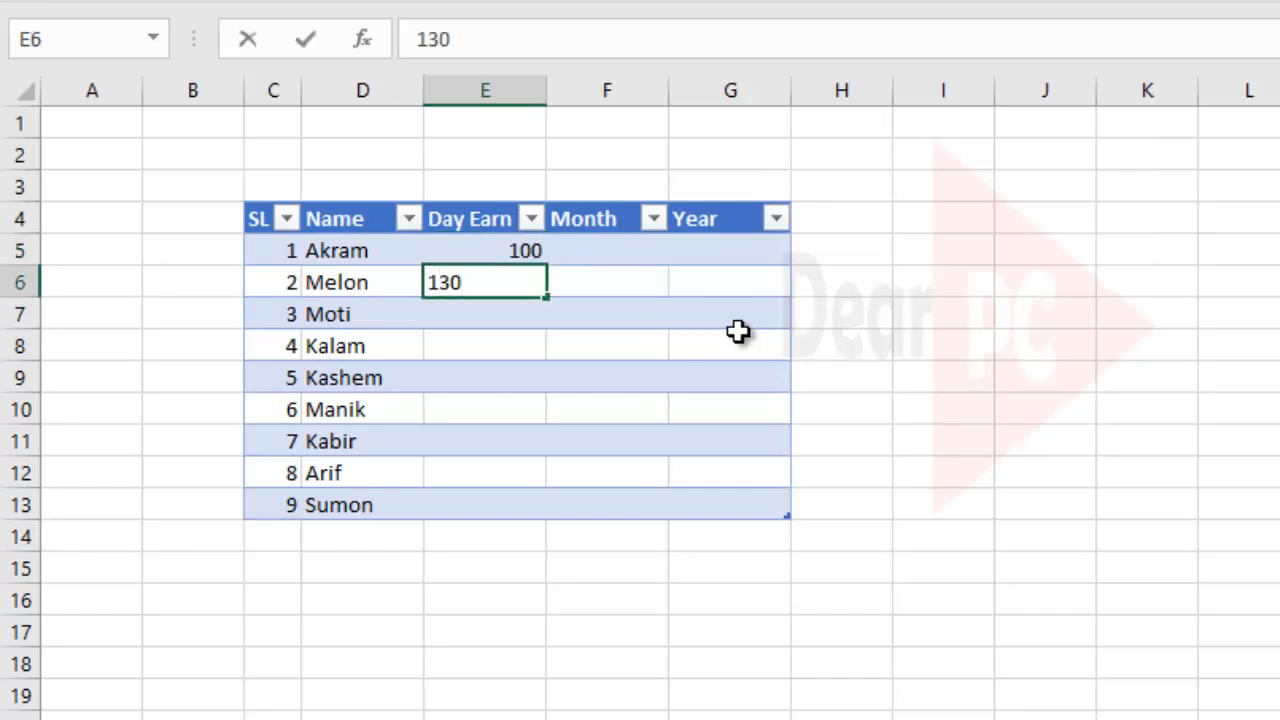
pyautogui.press('Return')
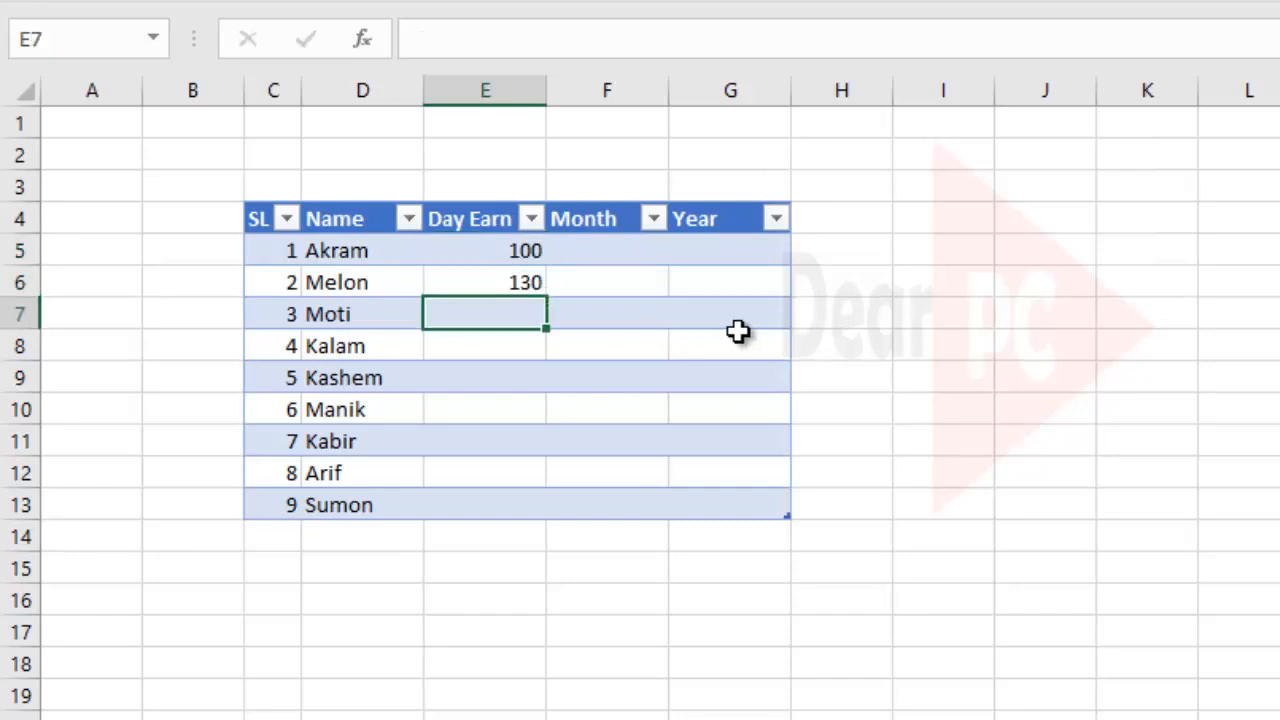
pyautogui.write('300')
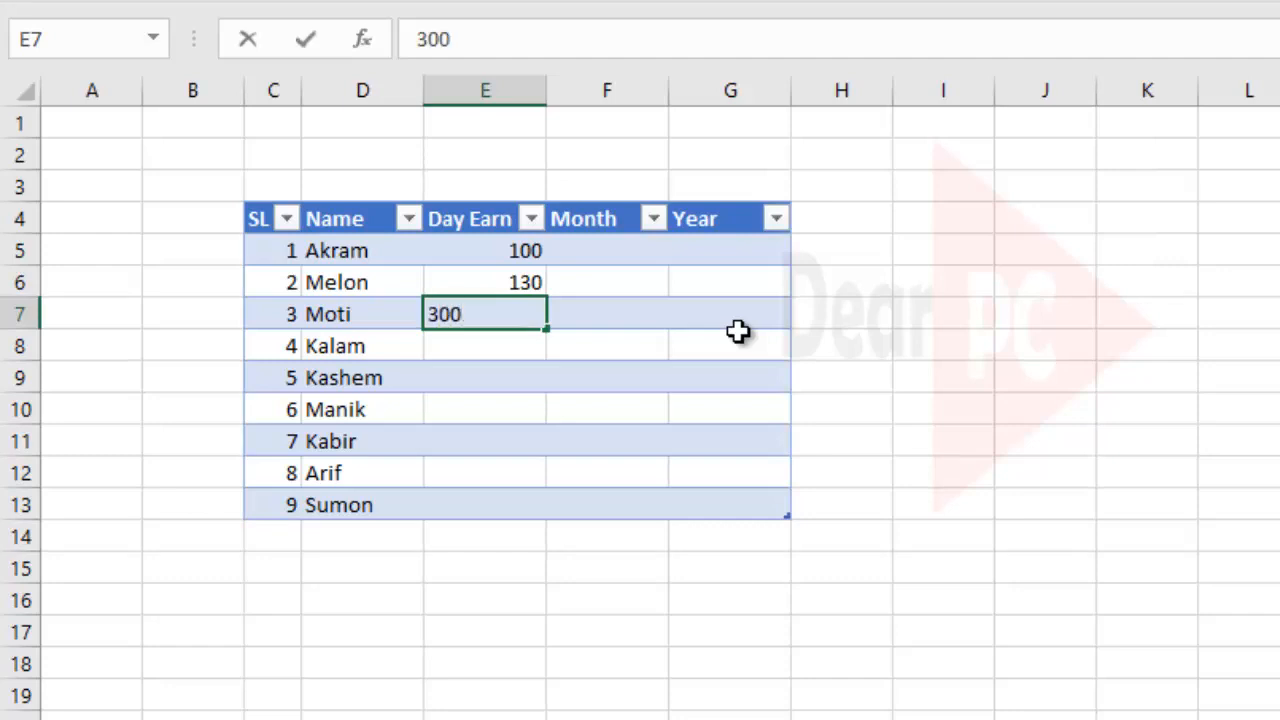
pyautogui.press('Return')
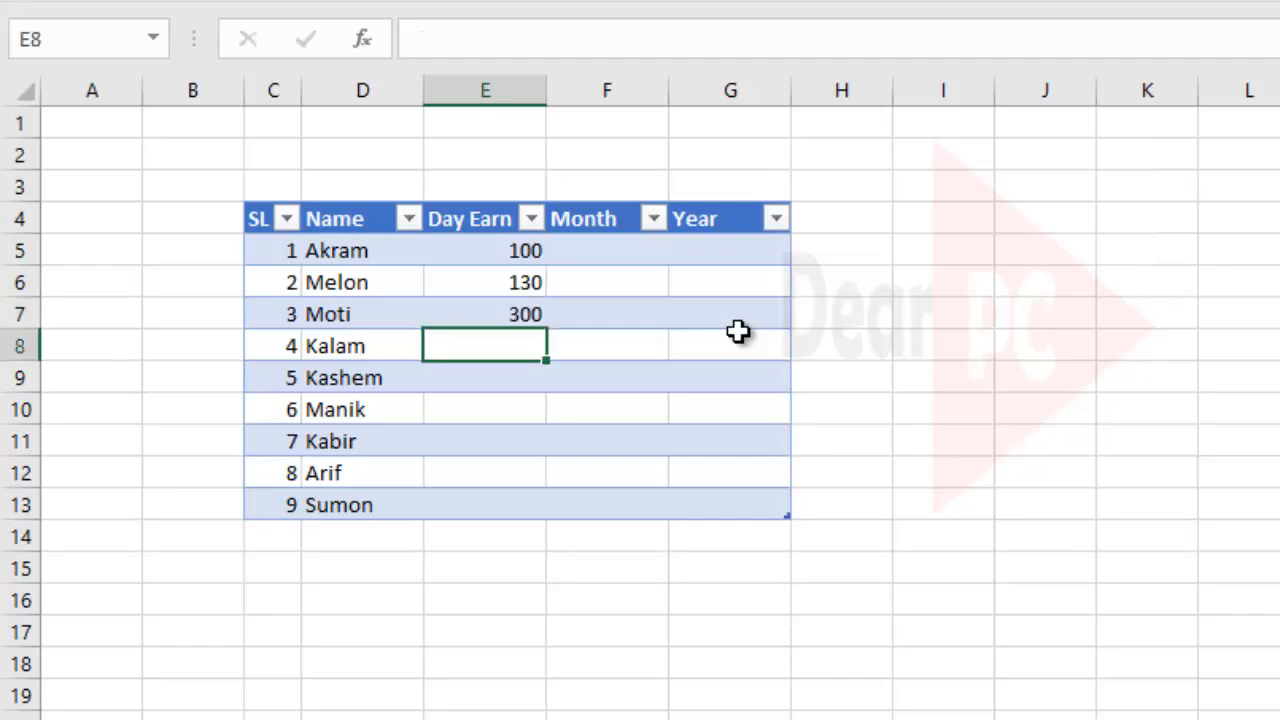
# - Enter the Day Earn amounts 50, 100 and 200 in cells E8 to E10
pyautogui.write('50')
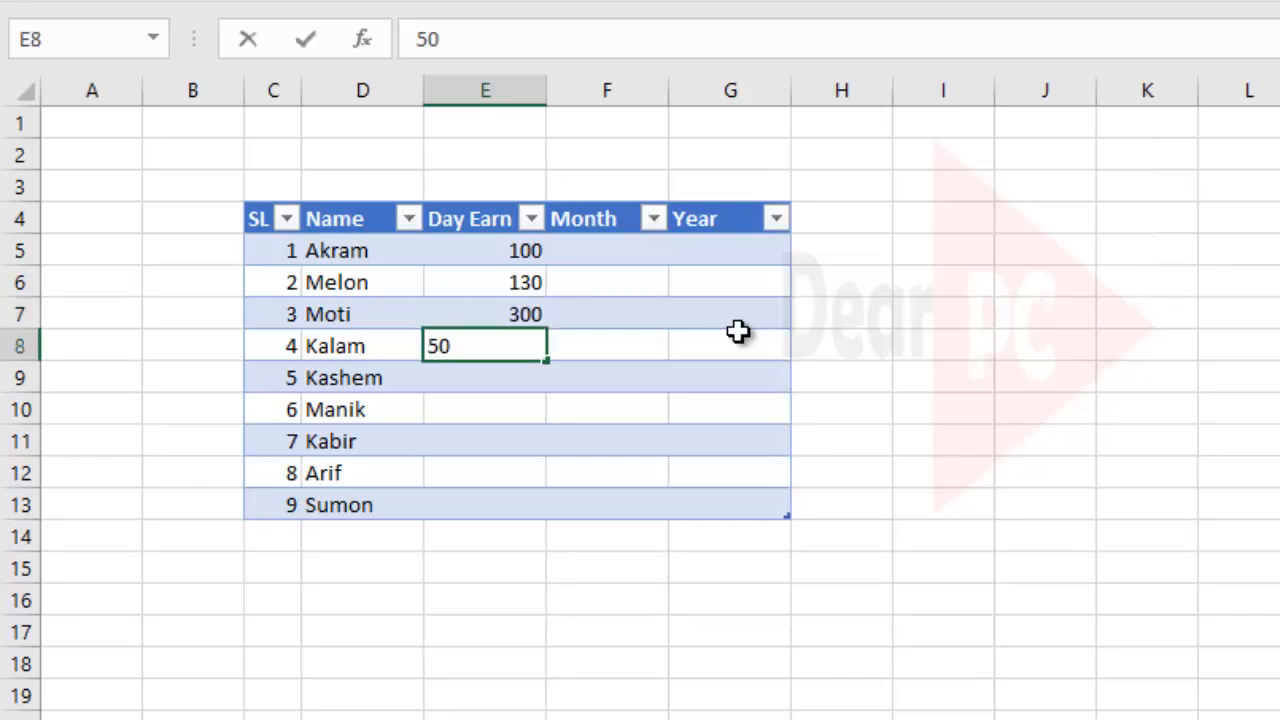
pyautogui.press('Return')
pyautogui.write('1')
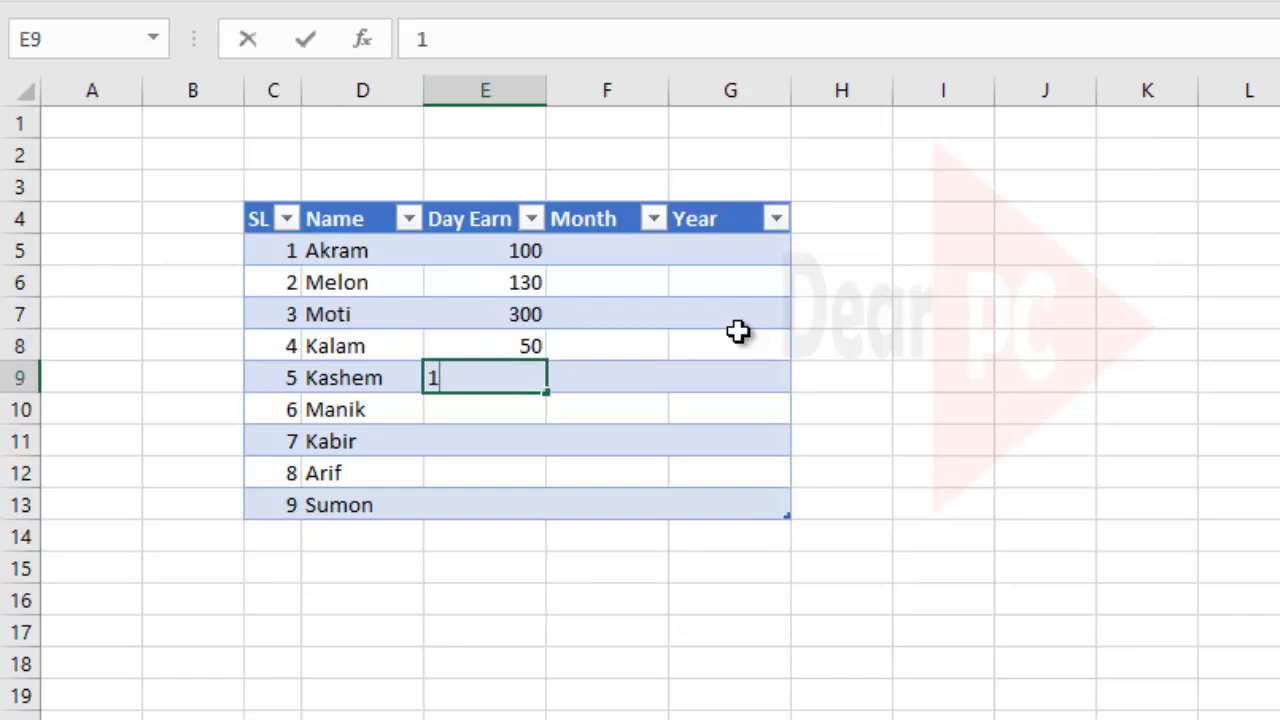
pyautogui.write('00')
pyautogui.press('Tab')
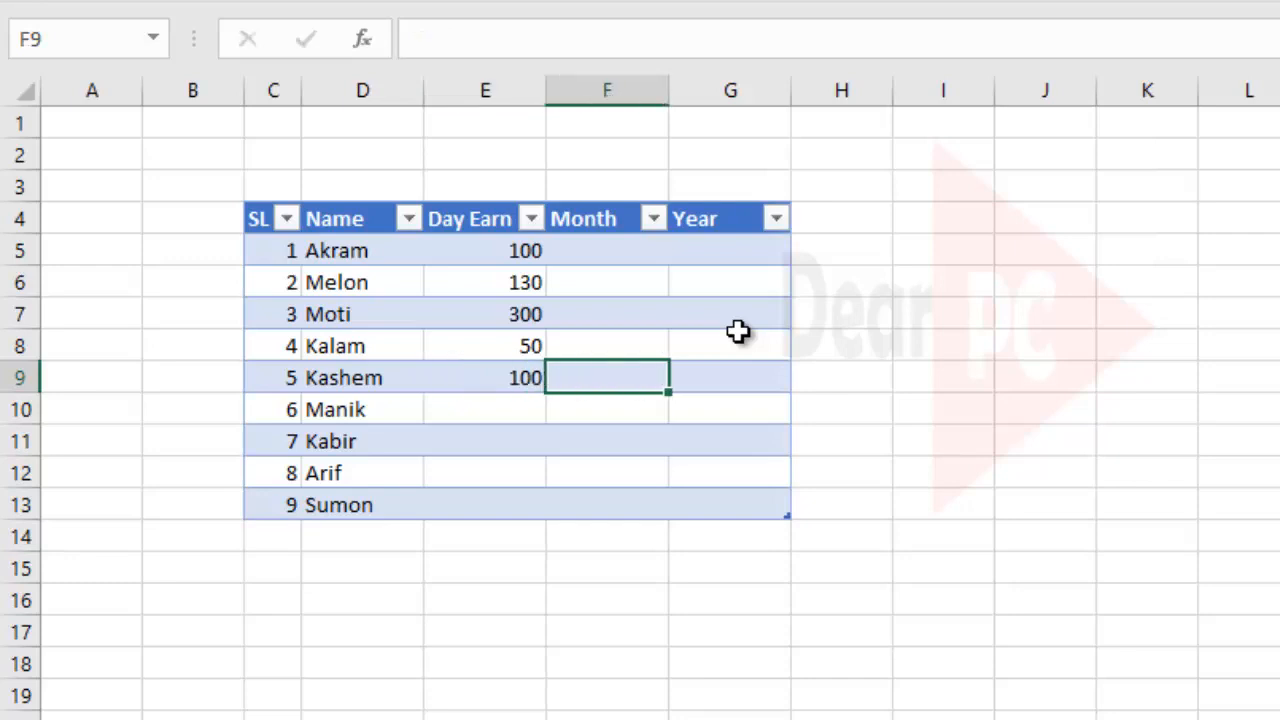
pyautogui.press('Down')
pyautogui.press('Left')
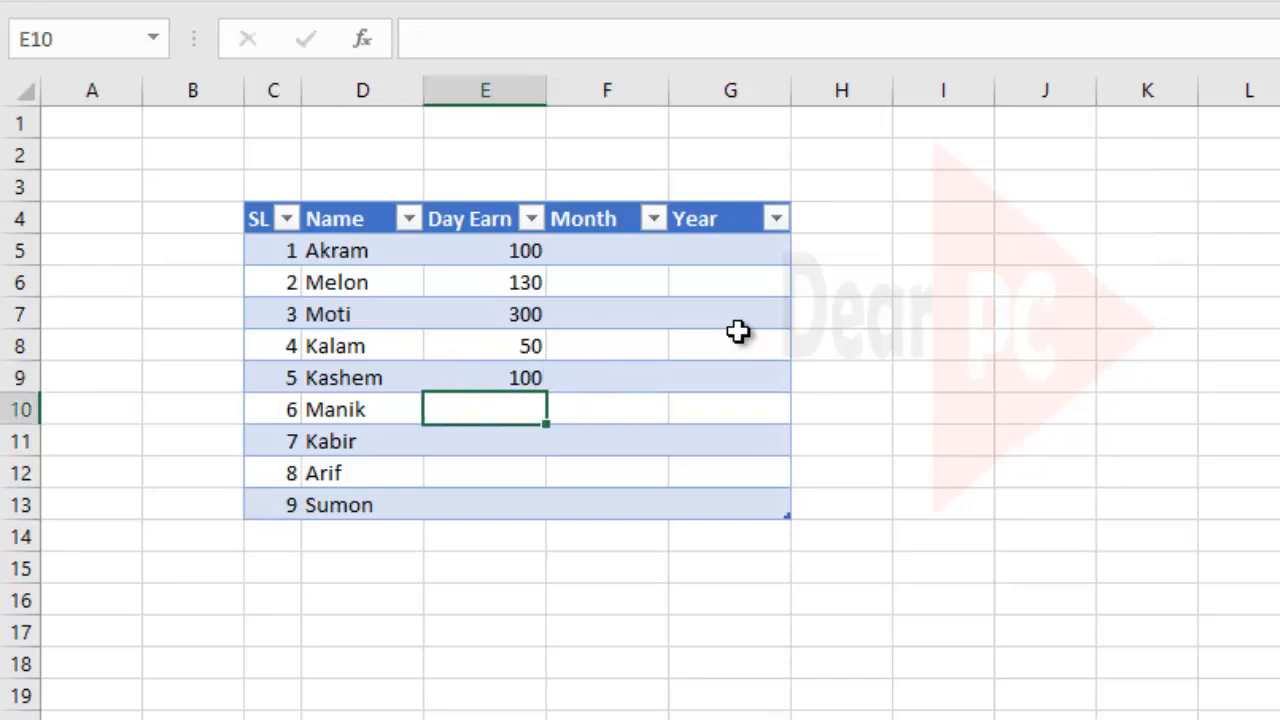
pyautogui.write('200')
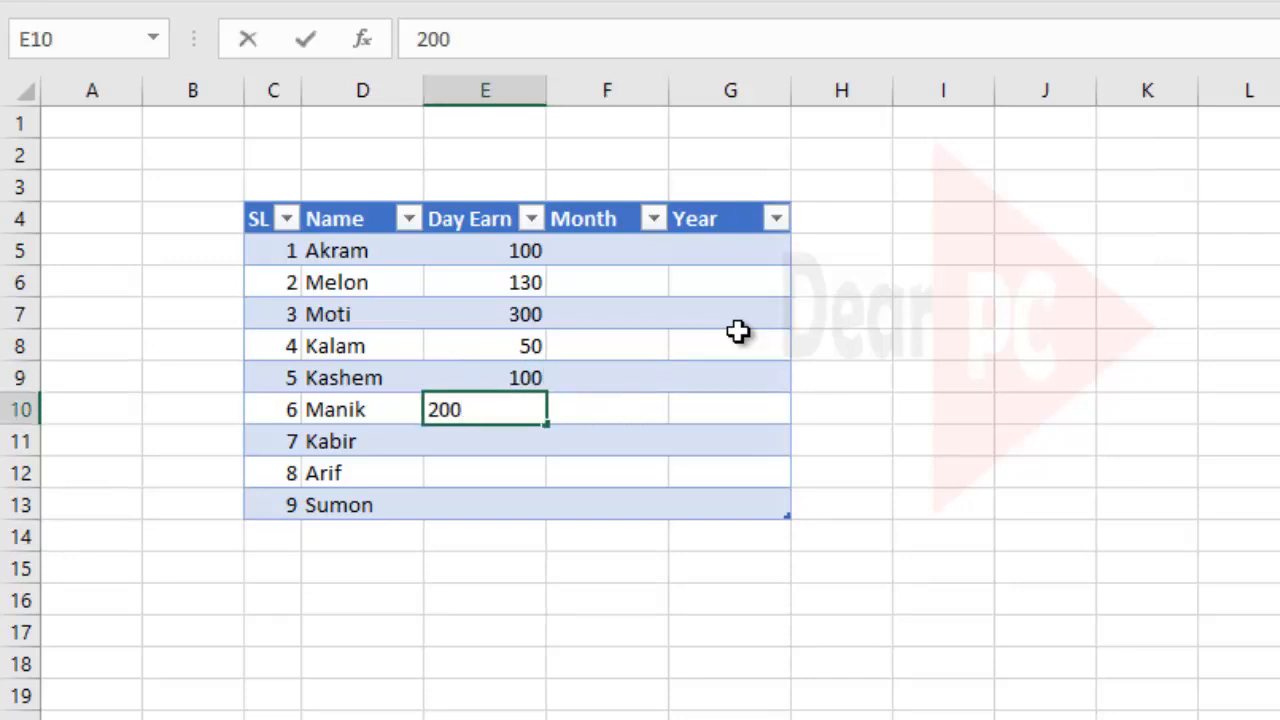
pyautogui.press('Return')
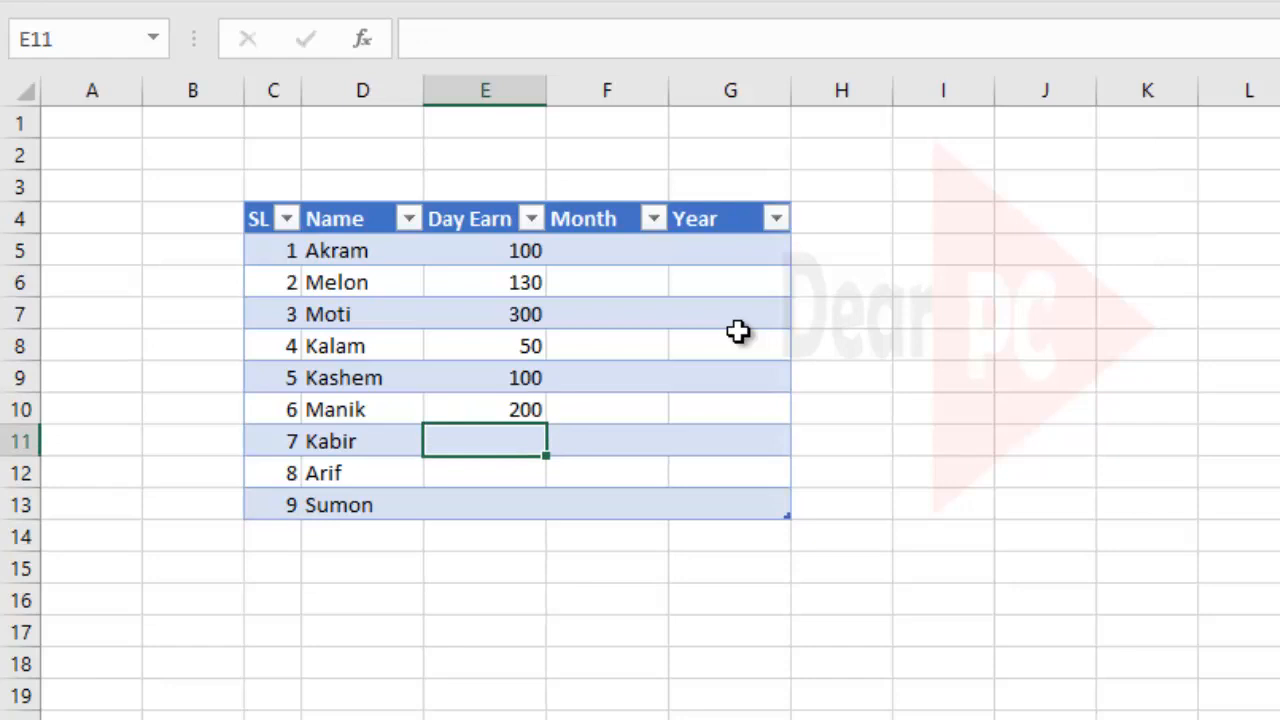
# - Enter the last three Day Earn amounts, 86, 300 and 900, in cells E11 to E13
pyautogui.write('8')
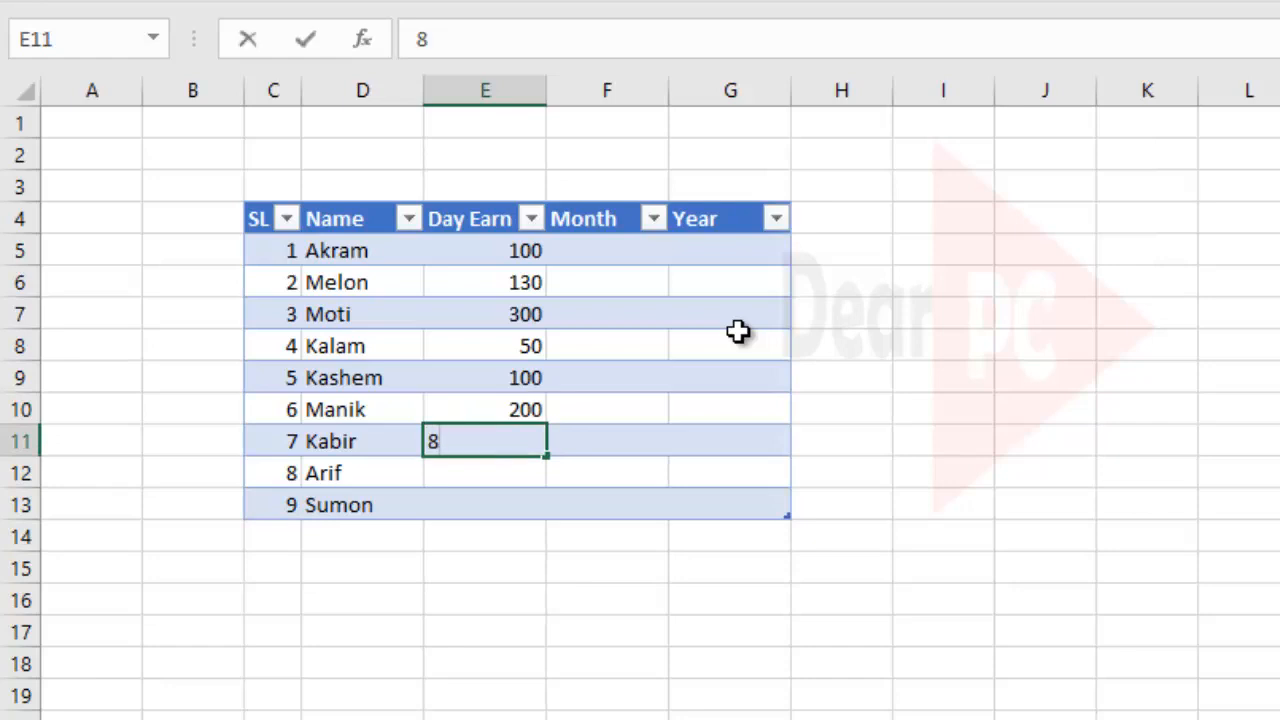
pyautogui.write('6')
pyautogui.press('Return')
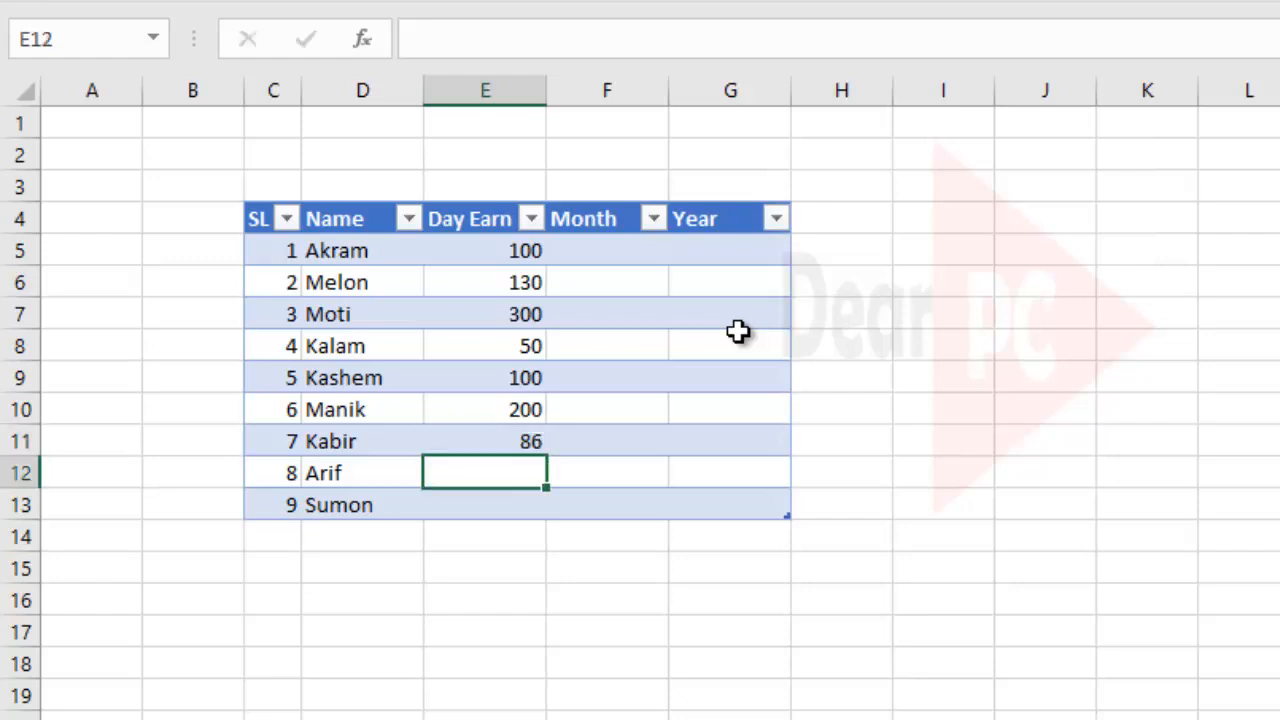
pyautogui.write('3000')
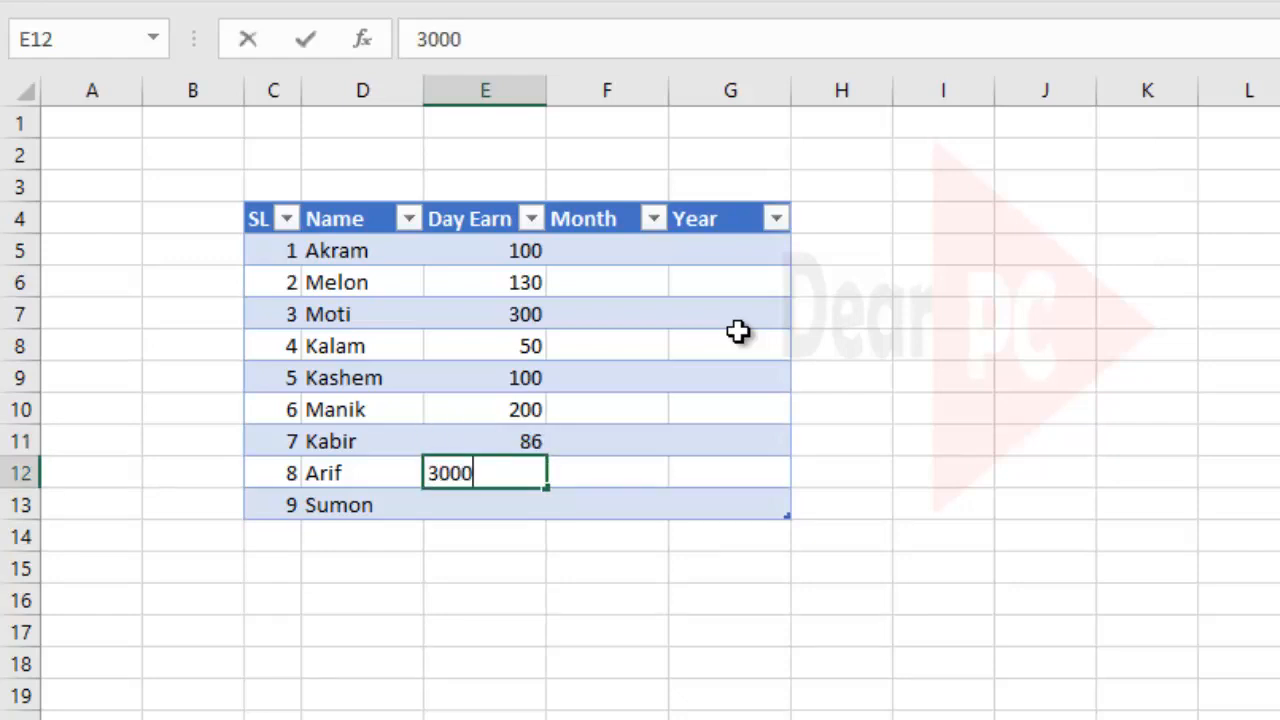
pyautogui.press('BackSpace')
pyautogui.press('Return')
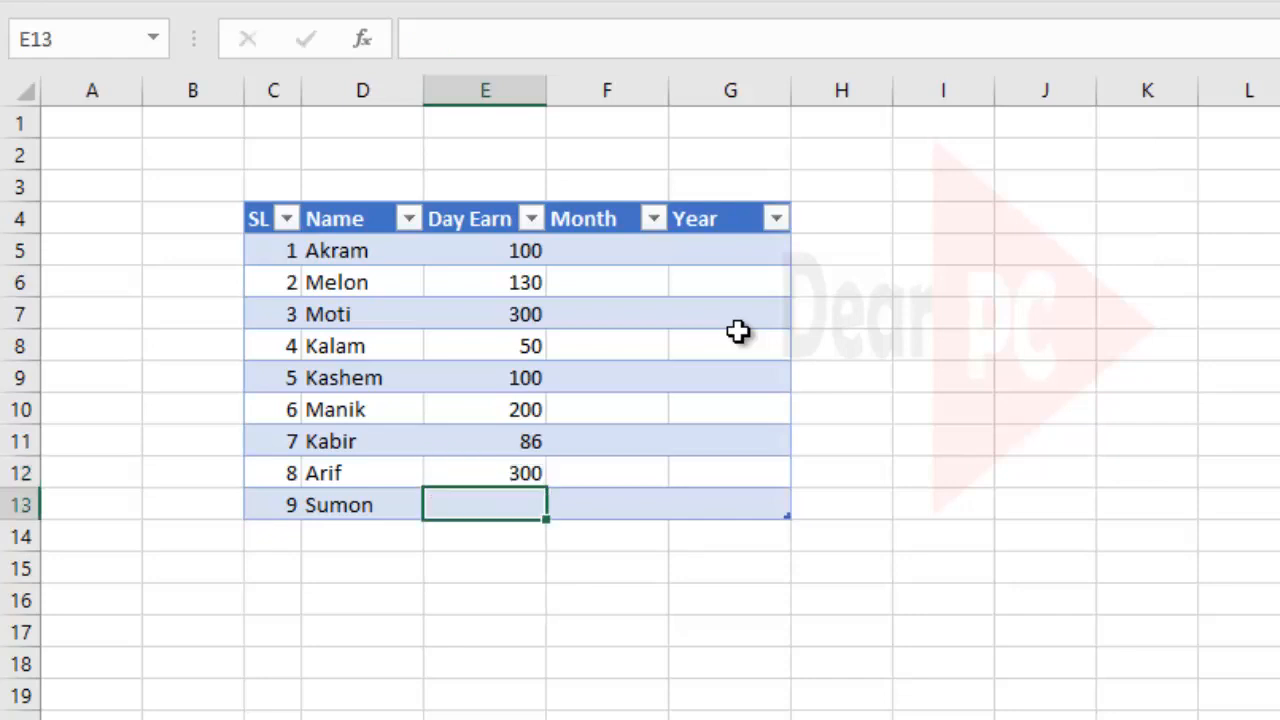
pyautogui.write('900')
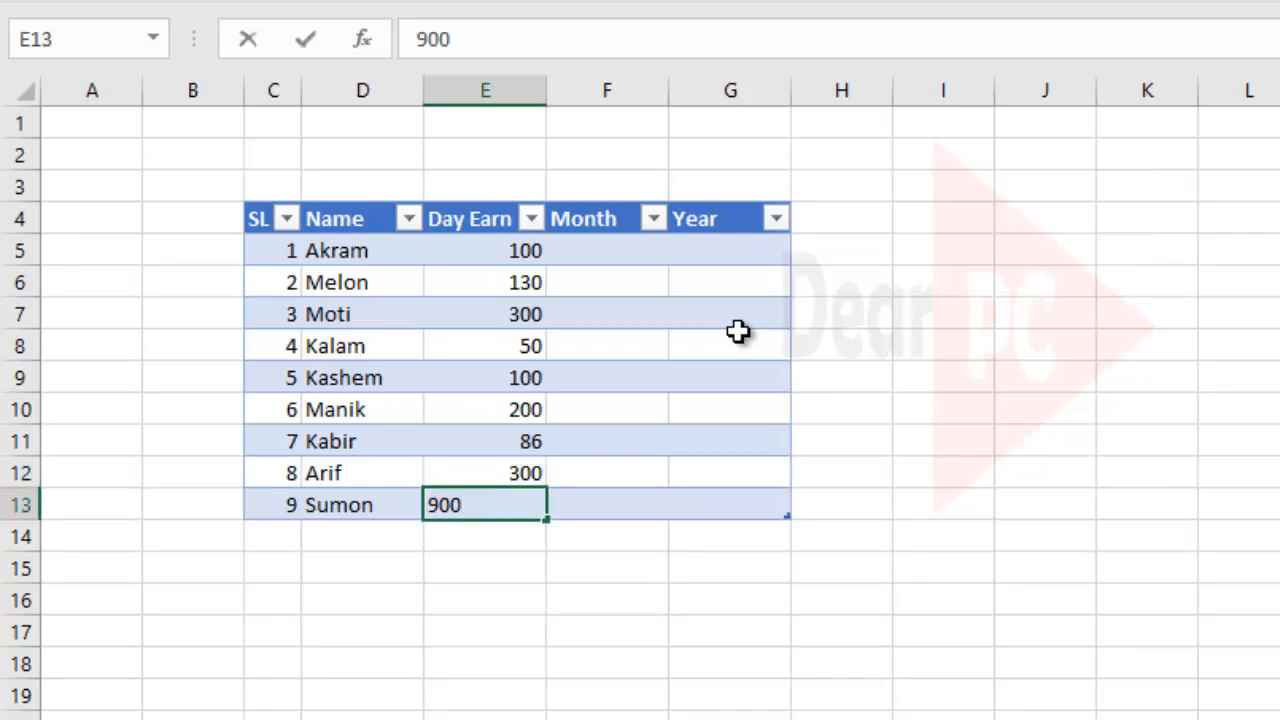
pyautogui.press('Tab')
# - Calculate the Month column from cell F5 with a formula multiplying the row's Day Earn by 30
pyautogui.press('Up')
pyautogui.press('Left')
pyautogui.press('Up')
pyautogui.press('Up')
pyautogui.press('Up')
pyautogui.press('Up')
pyautogui.press('Up')
pyautogui.press('Up')
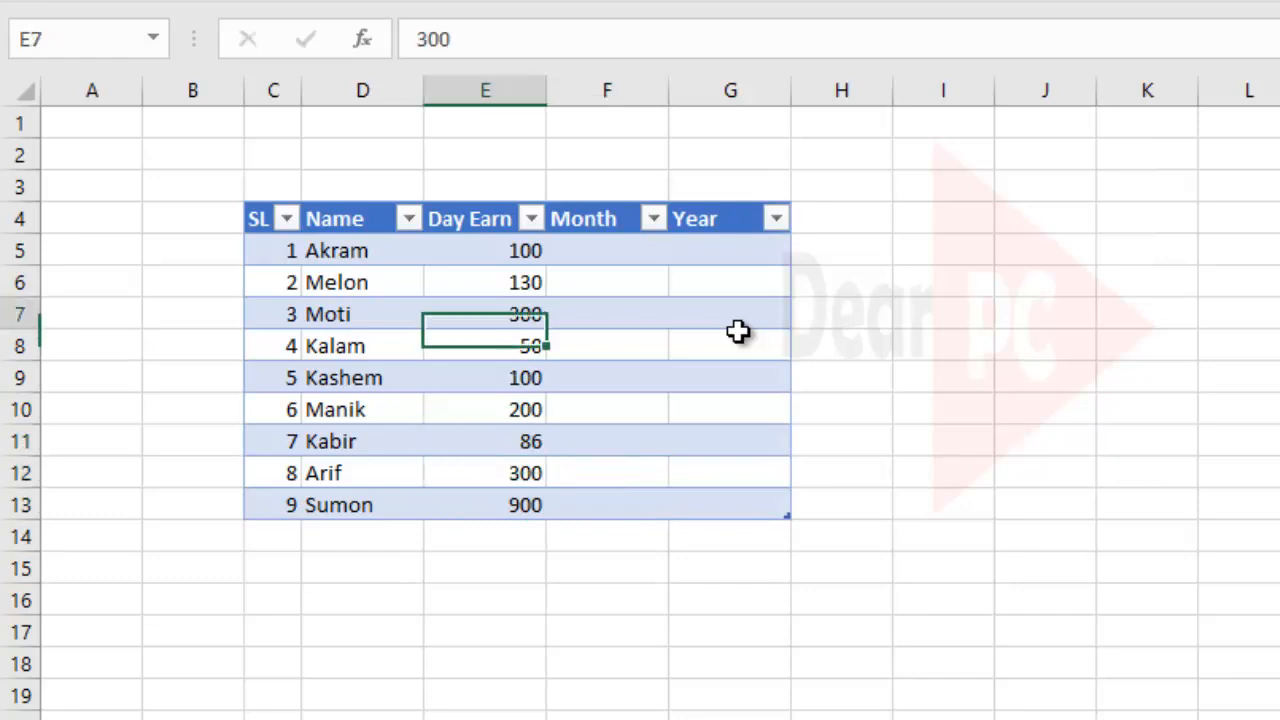
pyautogui.press('Up')
pyautogui.press('Left')
pyautogui.press('Right')
pyautogui.press('Right')
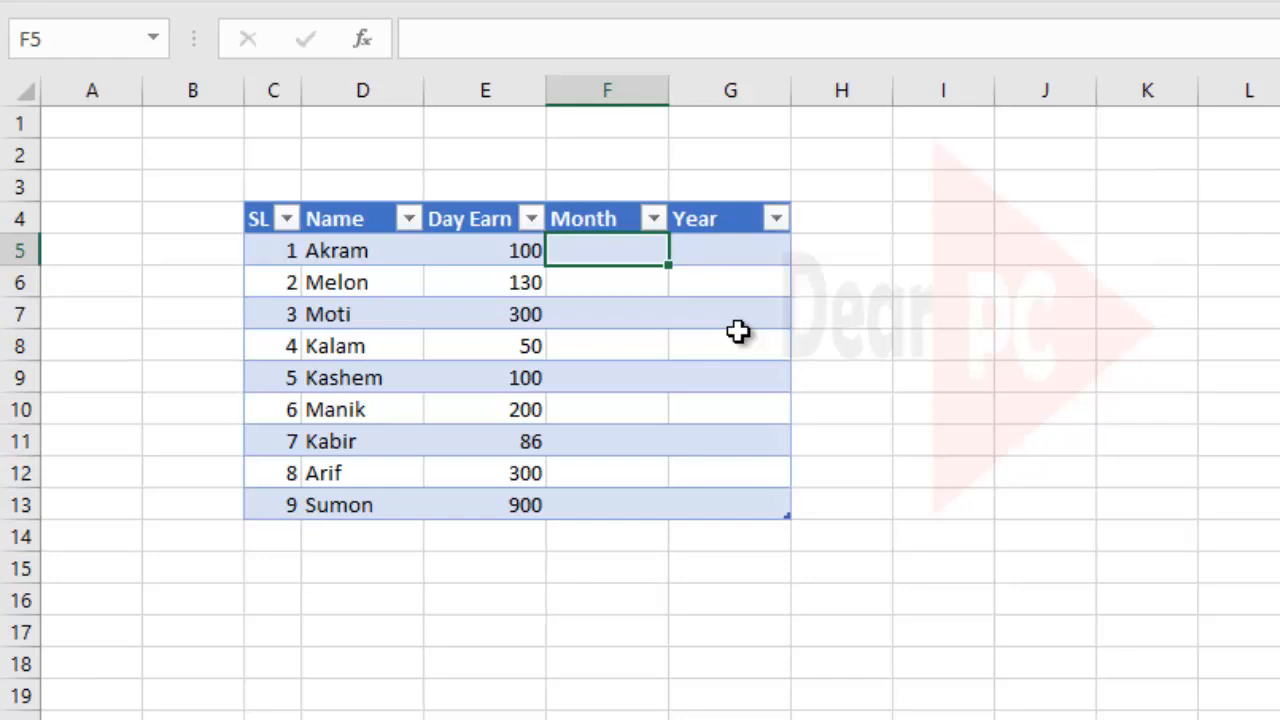
pyautogui.write('=')
pyautogui.press('Left')
pyautogui.write('*')
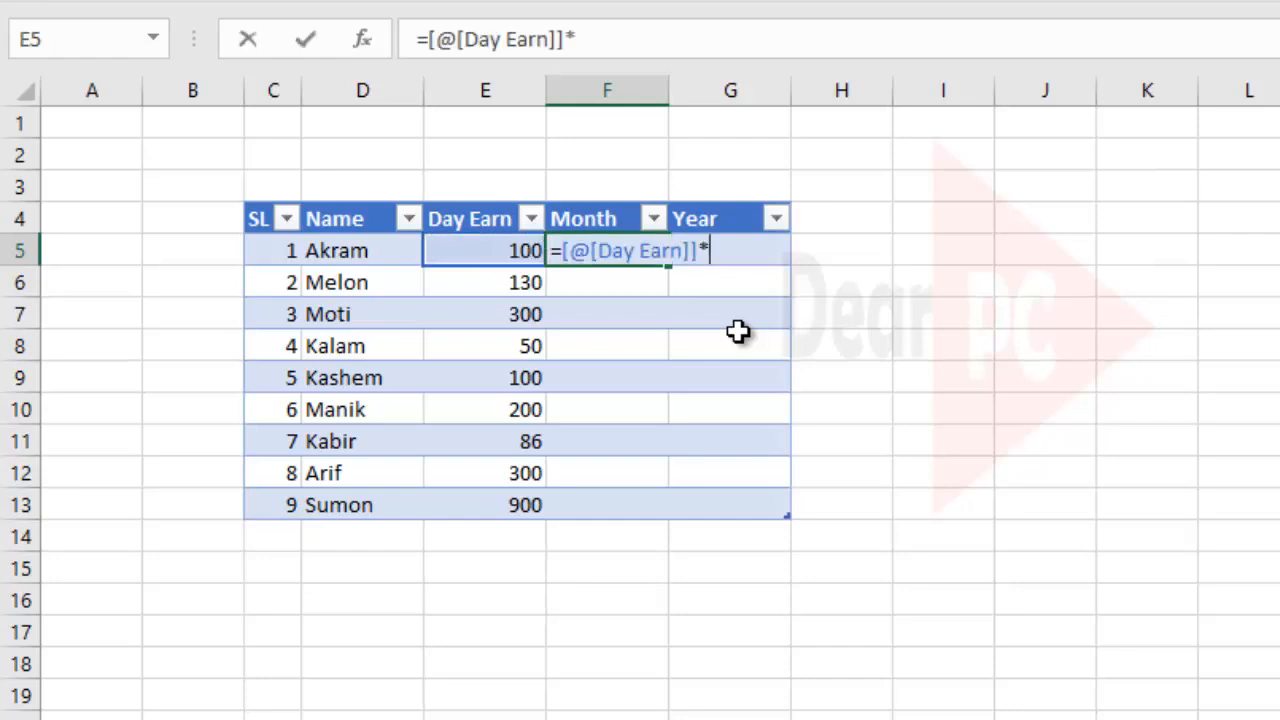
pyautogui.write('30')
pyautogui.press('Return')
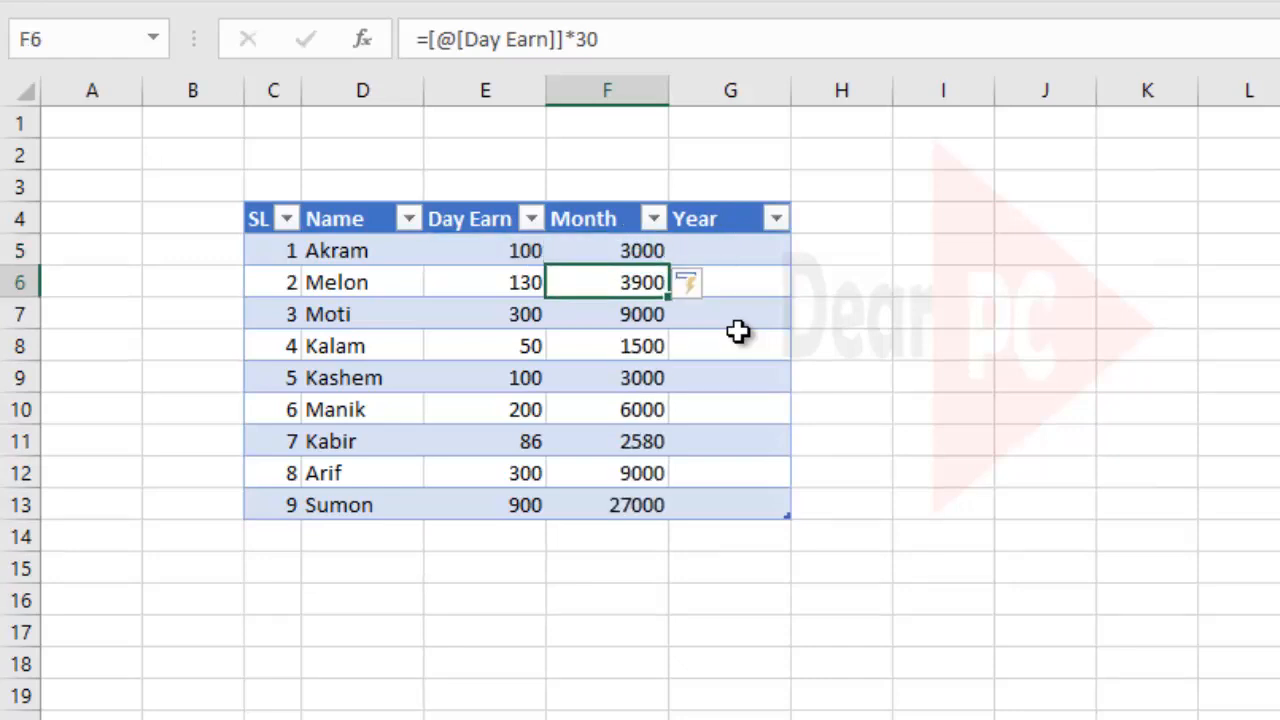
# - Examine the formulas in the Month column from cell F5 down to F13
pyautogui.press('Up')
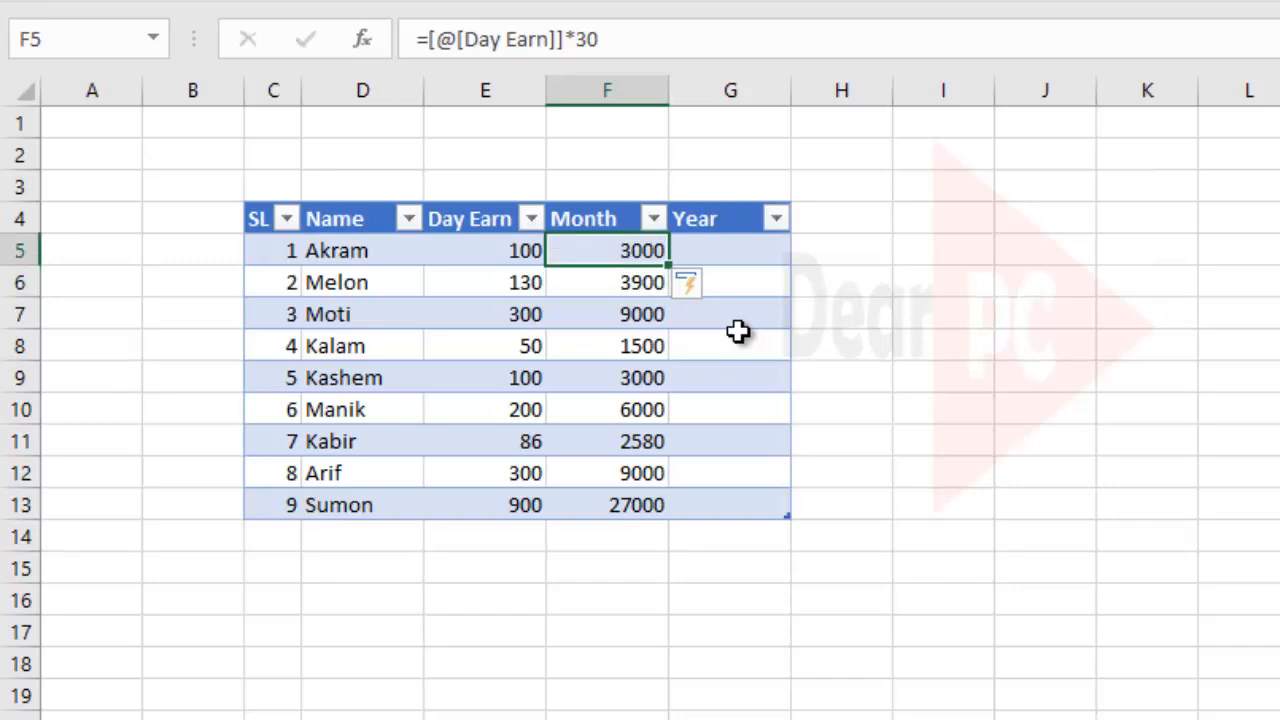
pyautogui.press('Down')
pyautogui.press('Down')
pyautogui.press('Down')
pyautogui.press('Down')
pyautogui.press('Down')
pyautogui.press('Down')
pyautogui.press('Down')
pyautogui.press('Down')
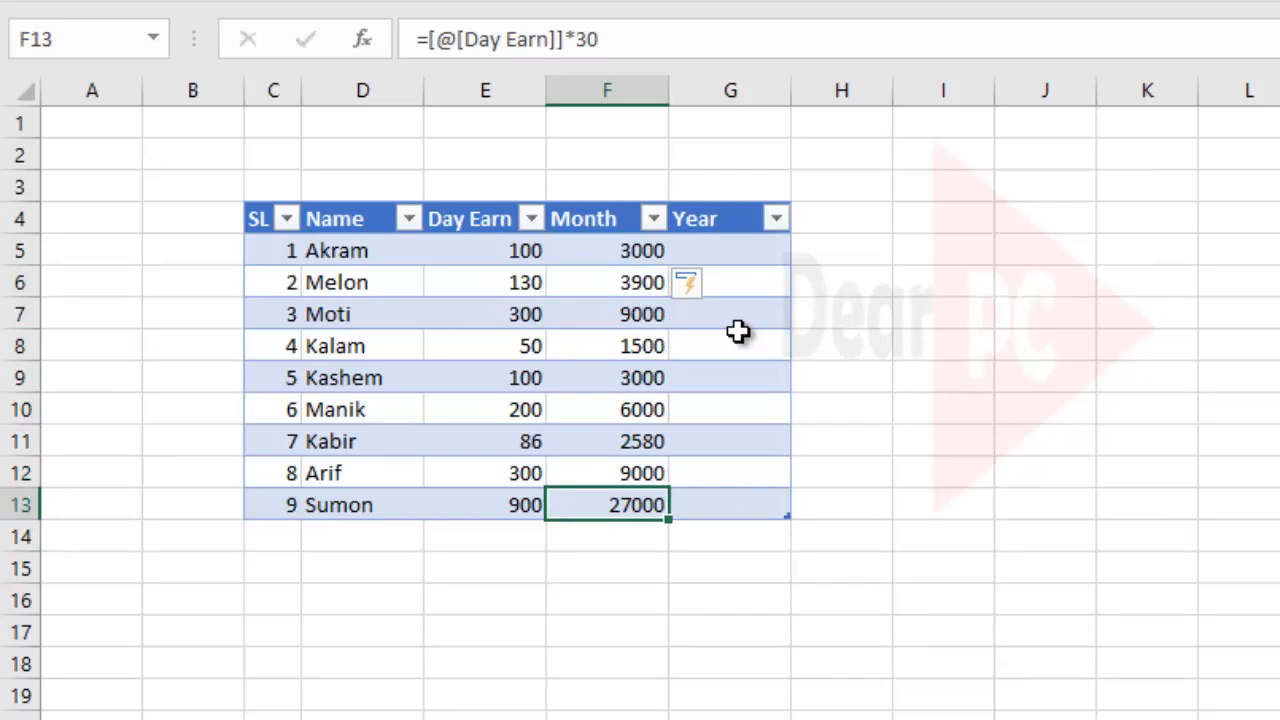
# - Calculate the Year column from cell G5 with a formula multiplying the row's Day Earn by 365, and check the filled cells
pyautogui.press('Right')
pyautogui.press('Up')
pyautogui.press('Up')
pyautogui.press('Up')
pyautogui.press('Up')
pyautogui.press('Up')
pyautogui.press('Up')
pyautogui.press('Up')
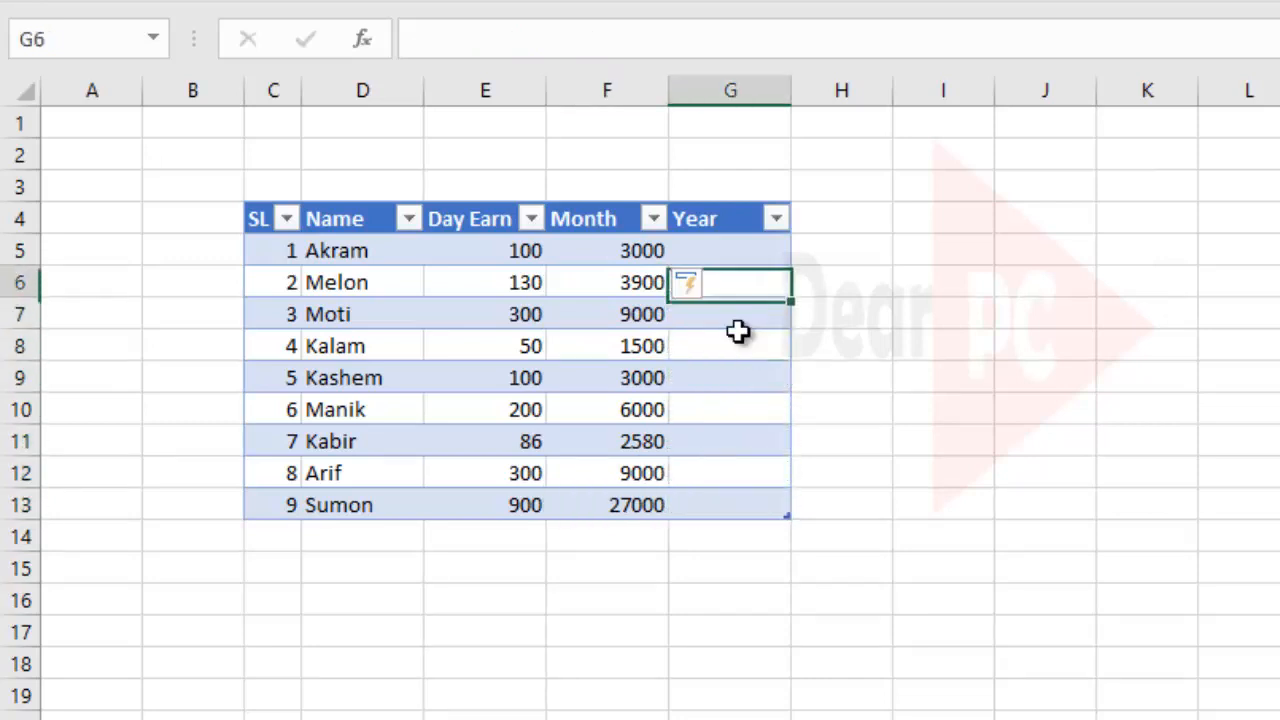
pyautogui.press('Up')
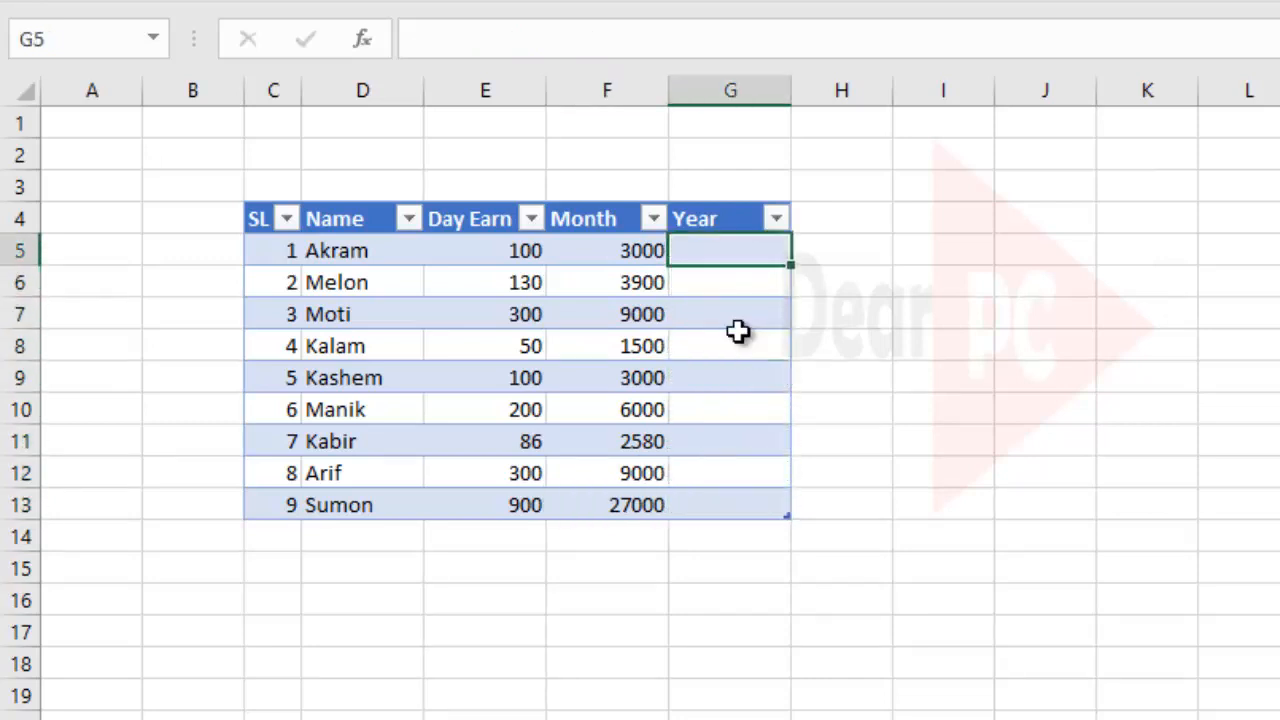
pyautogui.write('=')
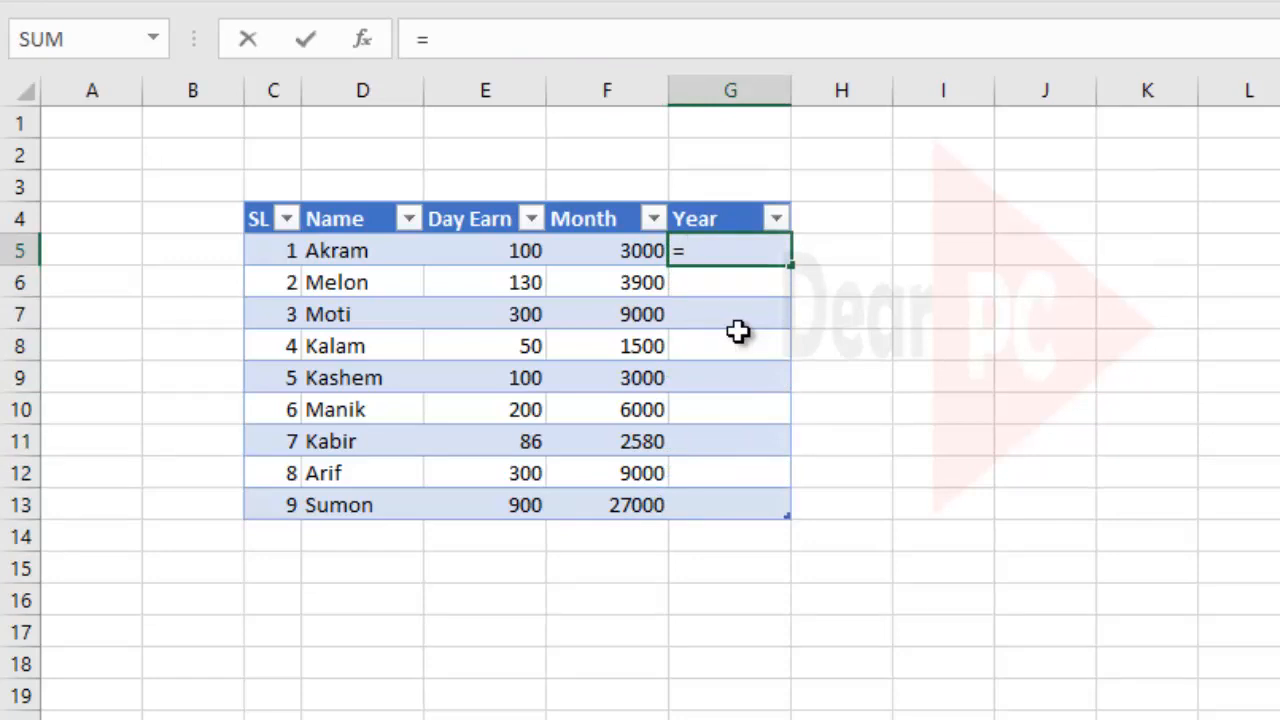
pyautogui.press('Left')
pyautogui.press('Left')
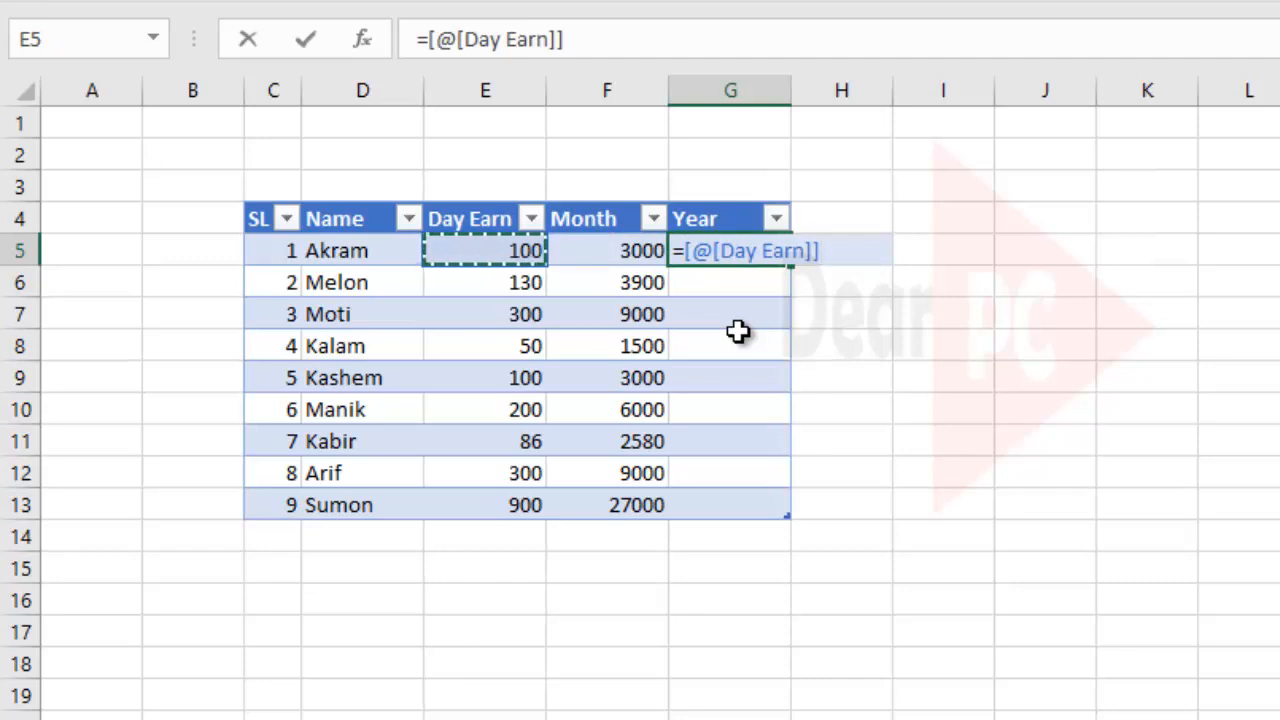
pyautogui.write('*365')
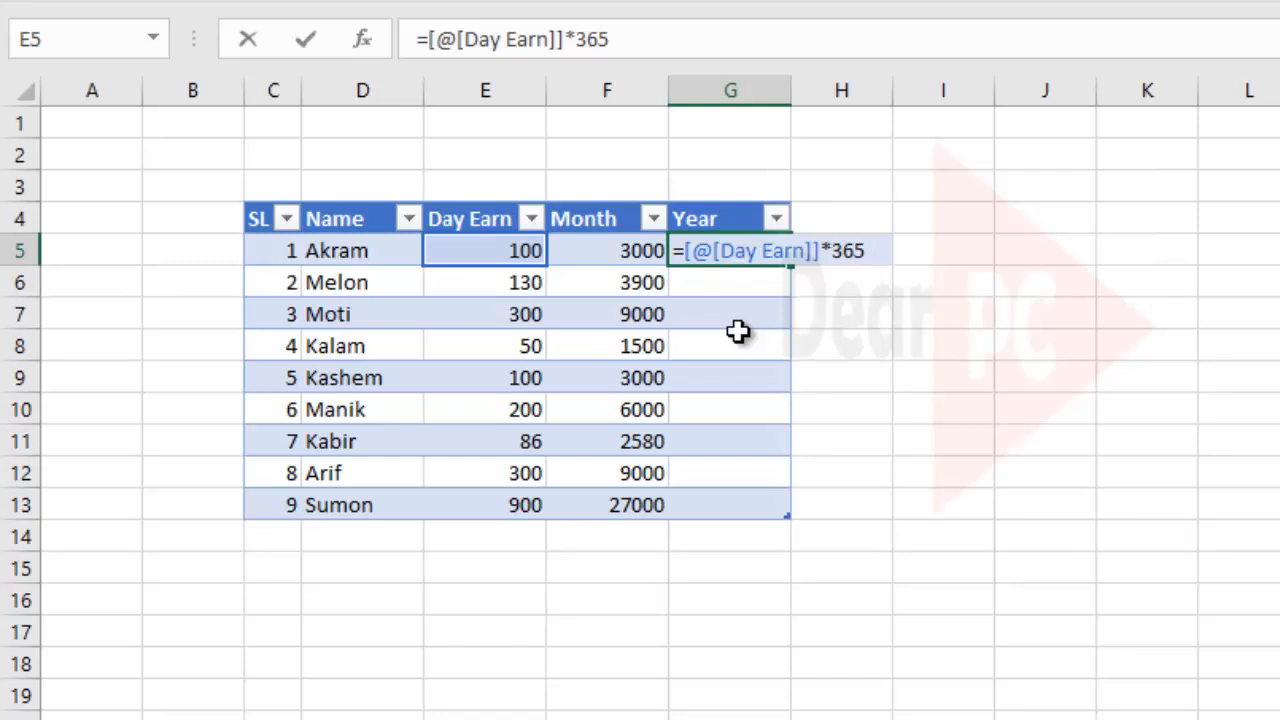
pyautogui.press('Return')
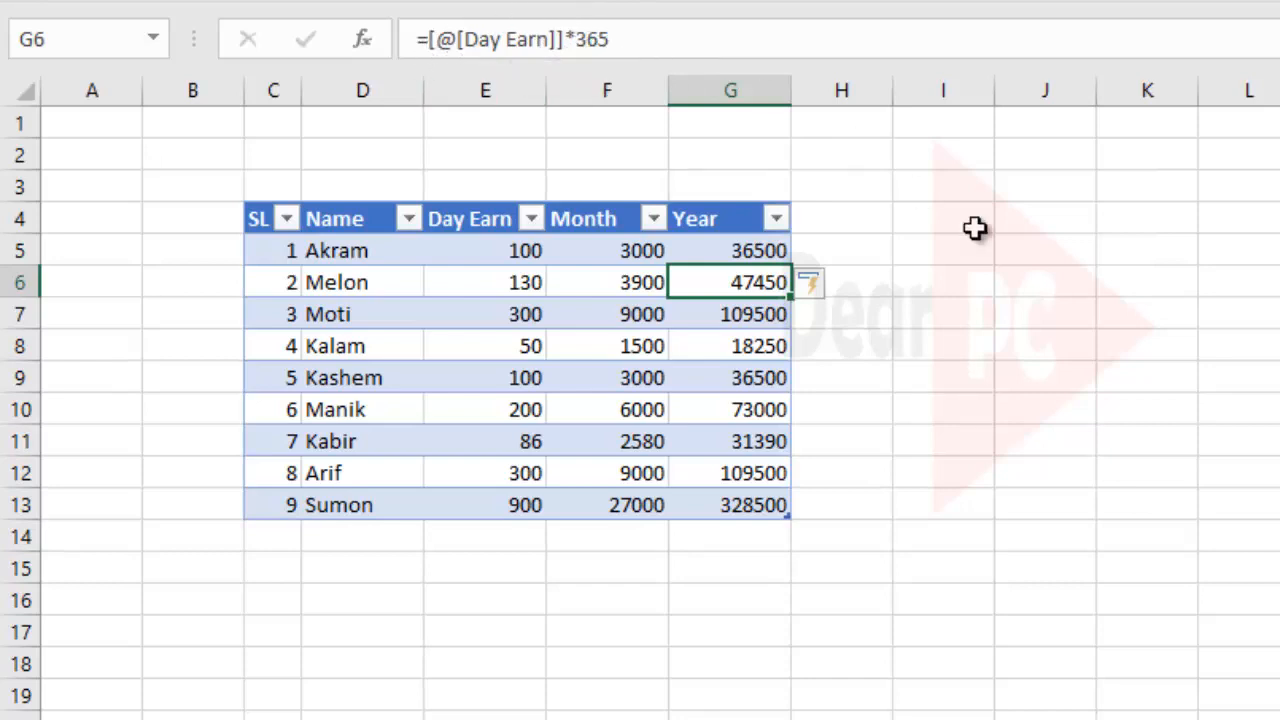
pyautogui.click(712, 336)
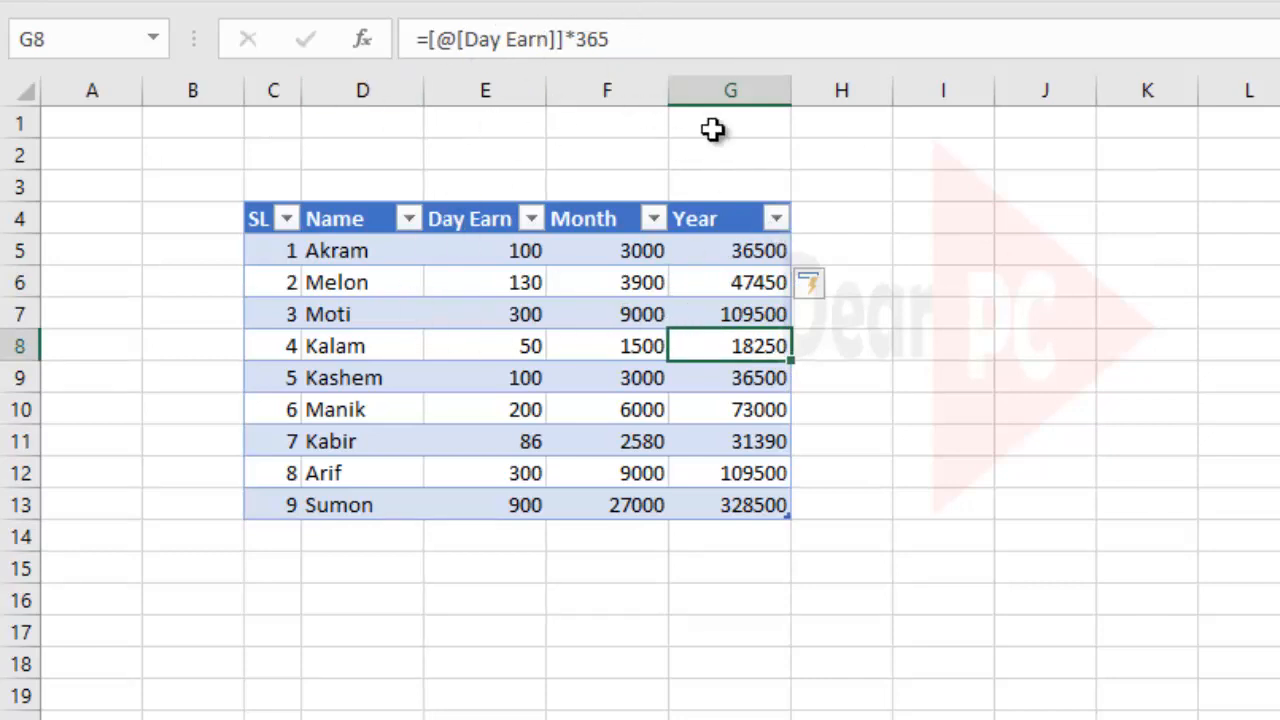
pyautogui.click(748, 440)
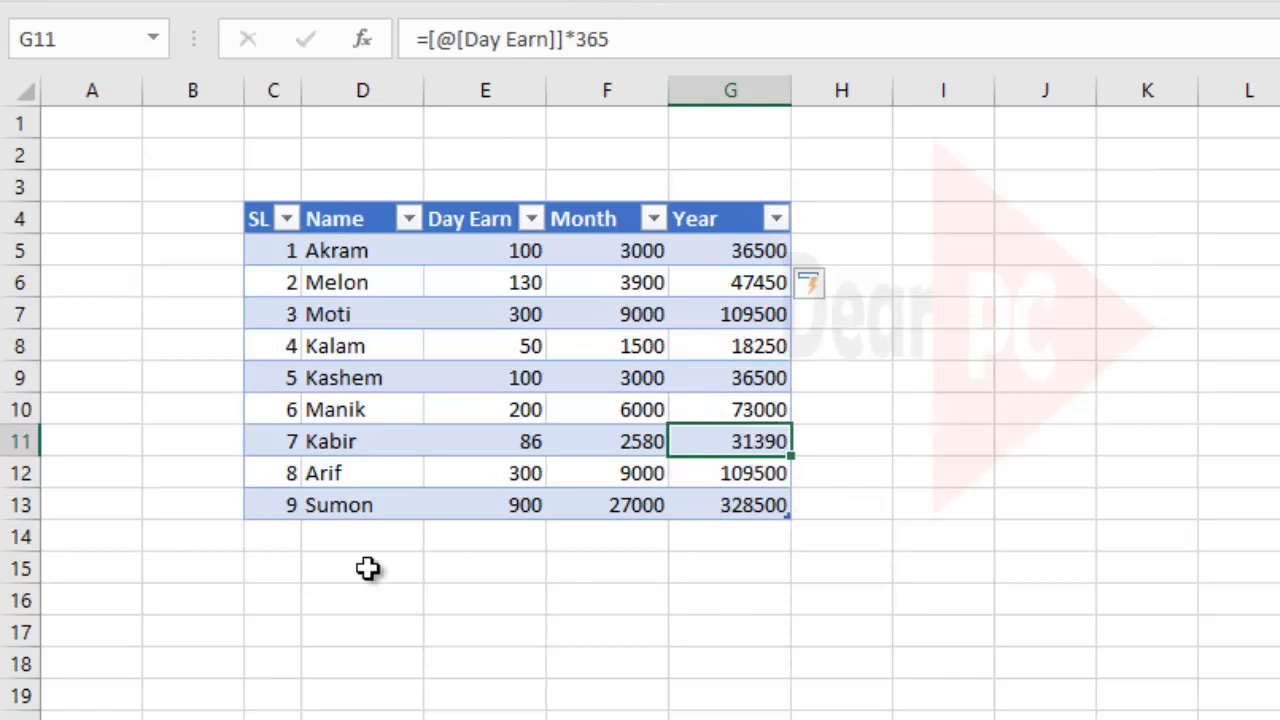
# - Extend the table with a new row by entering serial number 10 in cell C14
pyautogui.click(280, 537)
pyautogui.write('1')
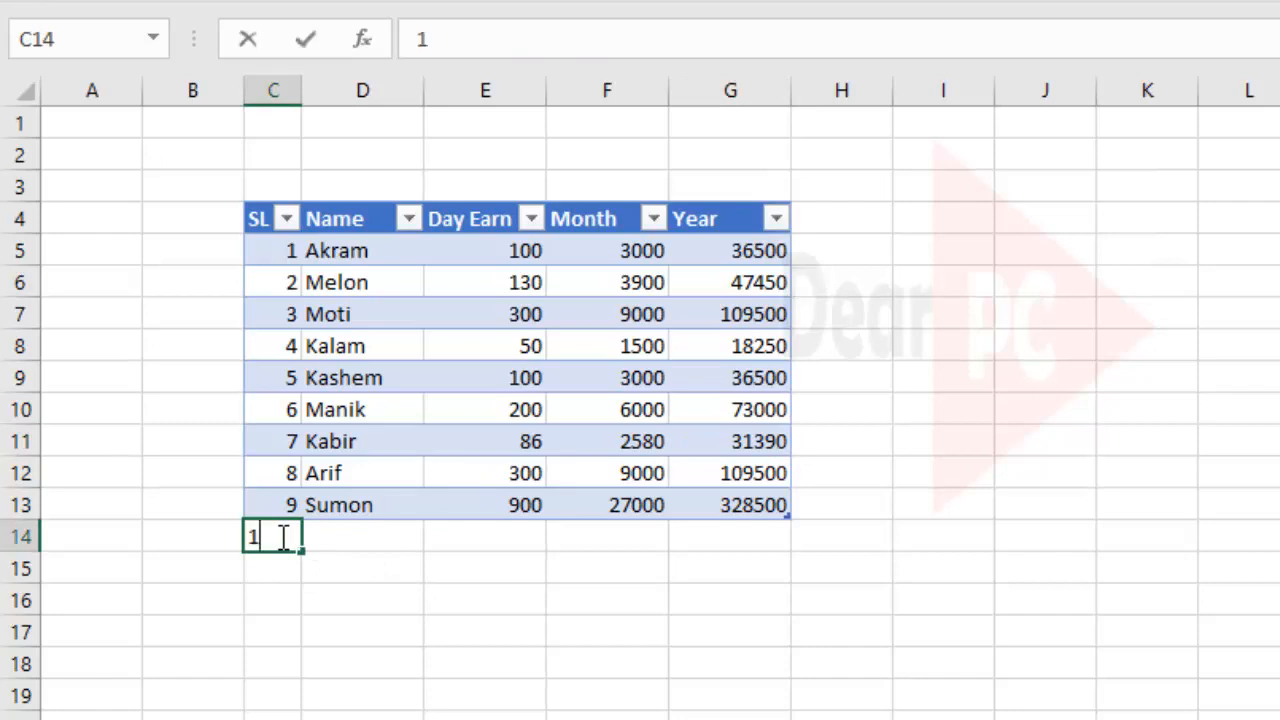
pyautogui.write('0')
pyautogui.press('Tab')
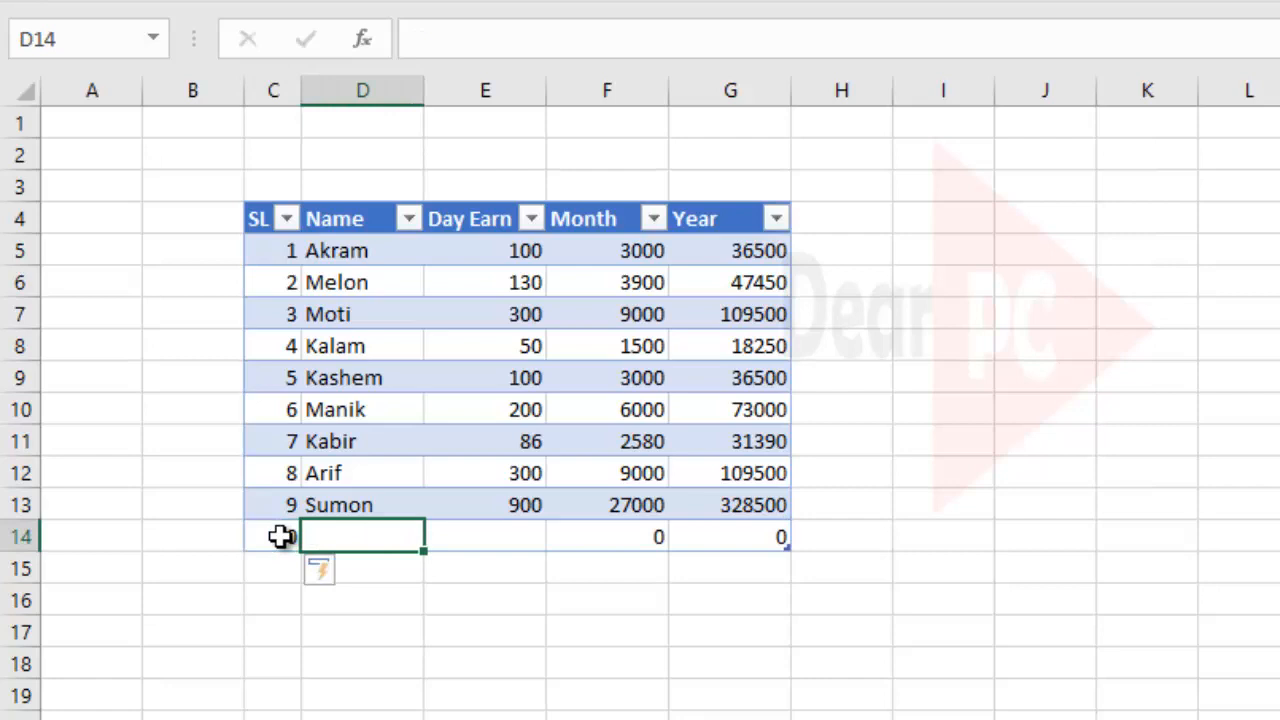
# - Enter the person's name for serial number 10 in cell D14
pyautogui.write('K')
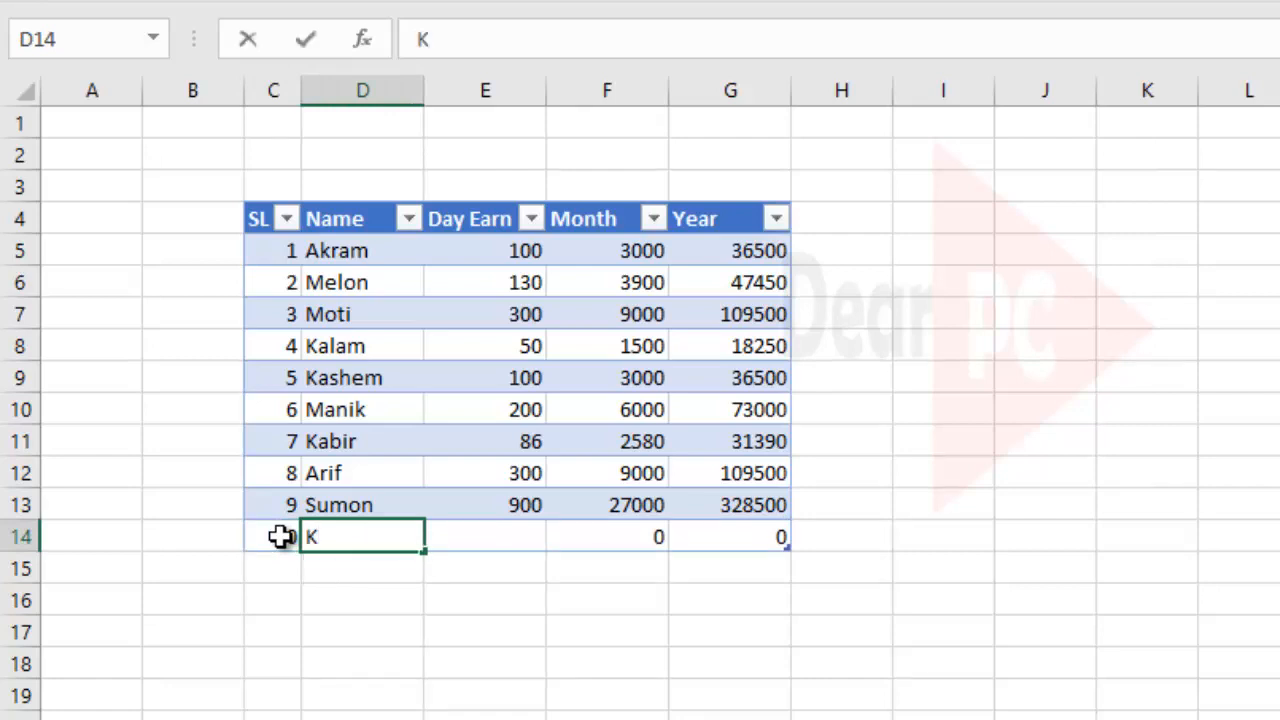
pyautogui.write('arim')
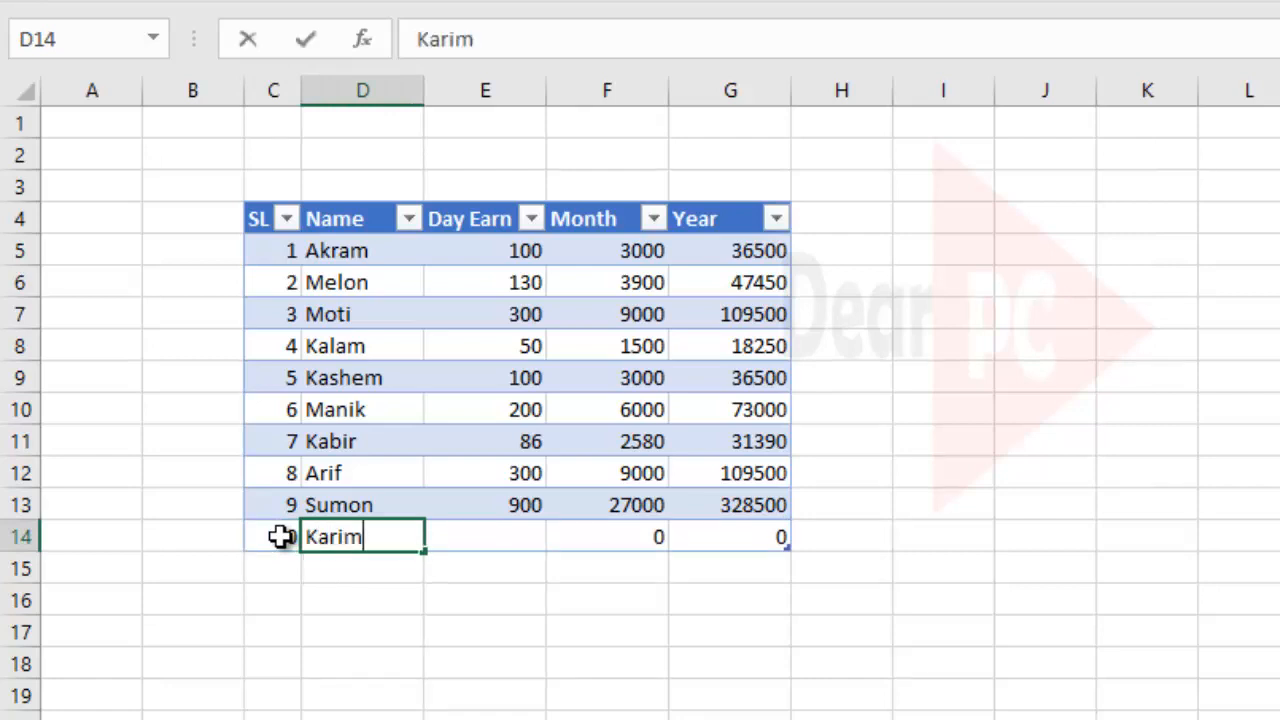
pyautogui.press('Tab')
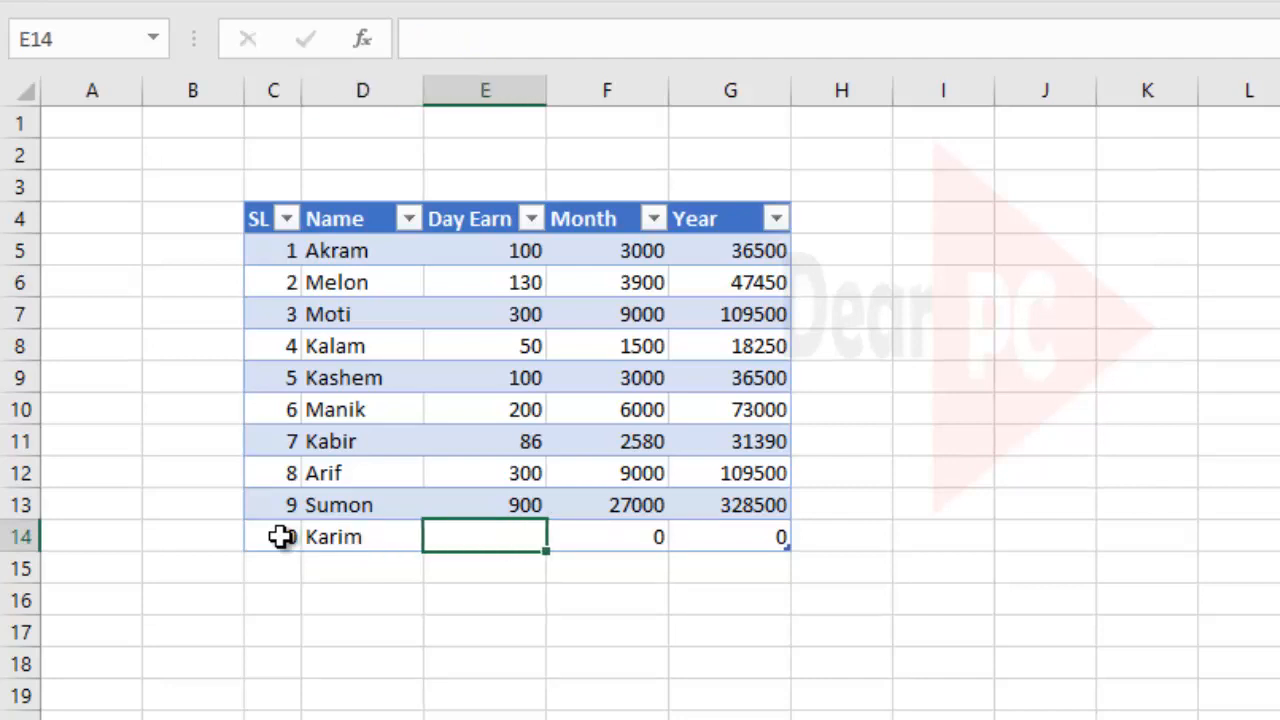
# - Examine the automatically filled Month and Year cells of the new row 14
pyautogui.press('Left')
pyautogui.press('Right')
pyautogui.press('Right')
pyautogui.press('Right')
pyautogui.press('Left')
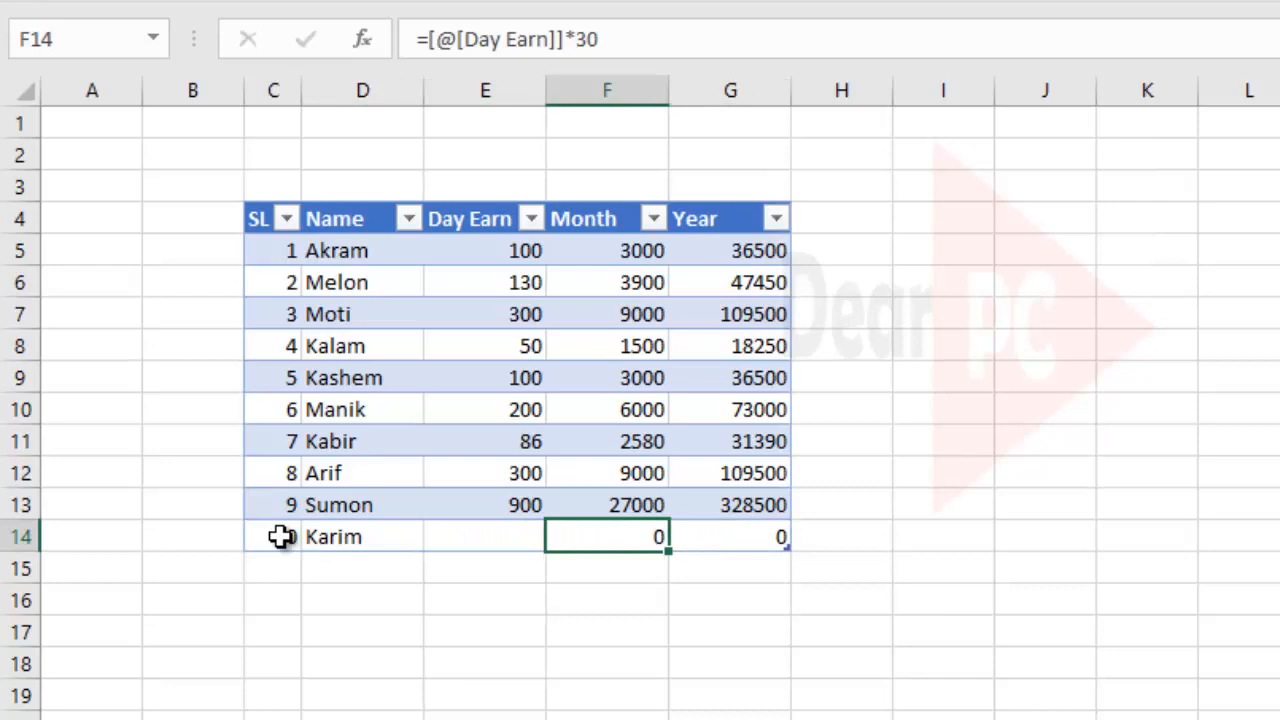
pyautogui.press('Right')
pyautogui.press('Left')
pyautogui.press('Left')
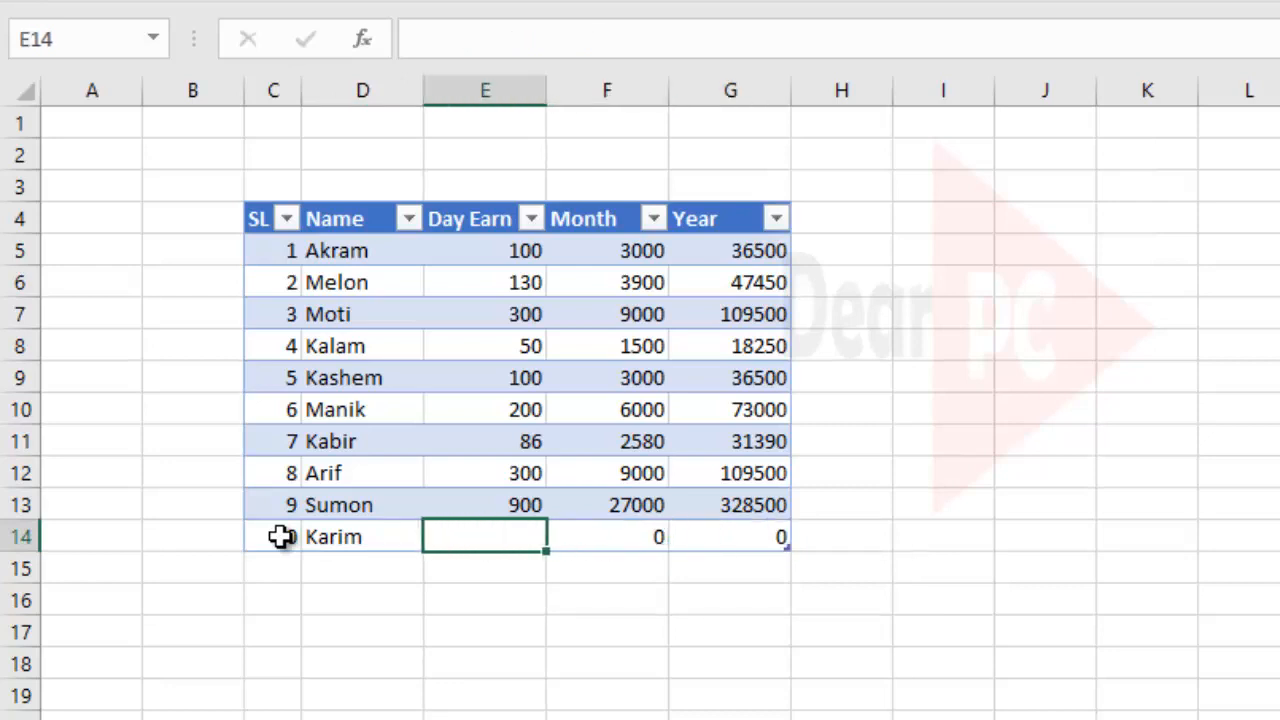
# - Add another table row with serial number 11 in cell C15 and the person's name in cell D15
pyautogui.press('Left')
pyautogui.press('Left')
pyautogui.press('Down')
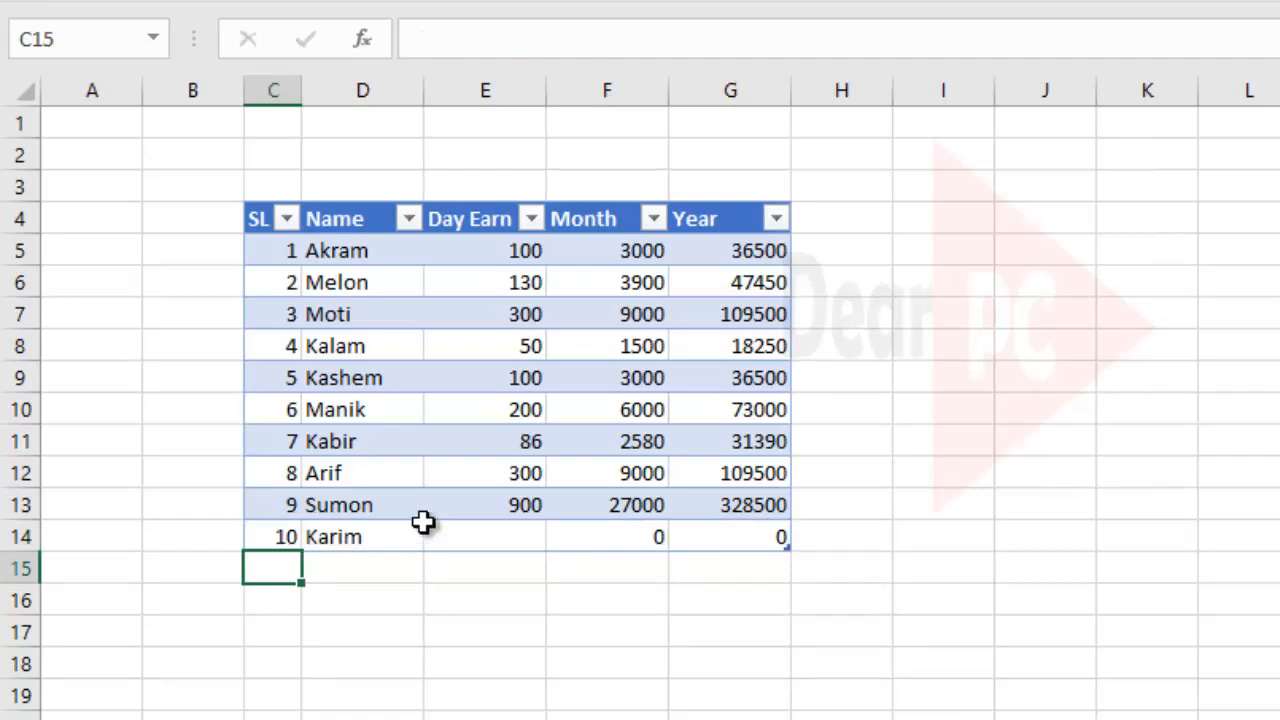
pyautogui.write('11')
pyautogui.press('Tab')
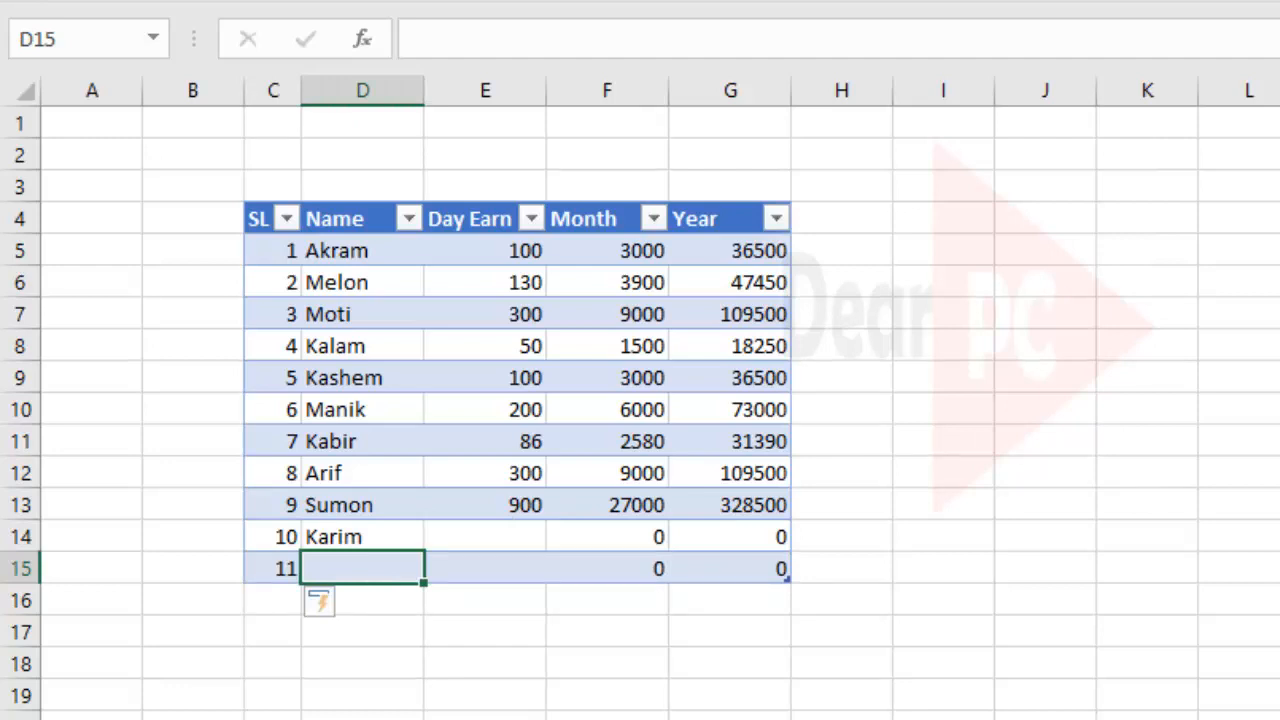
pyautogui.write('Sabuj')
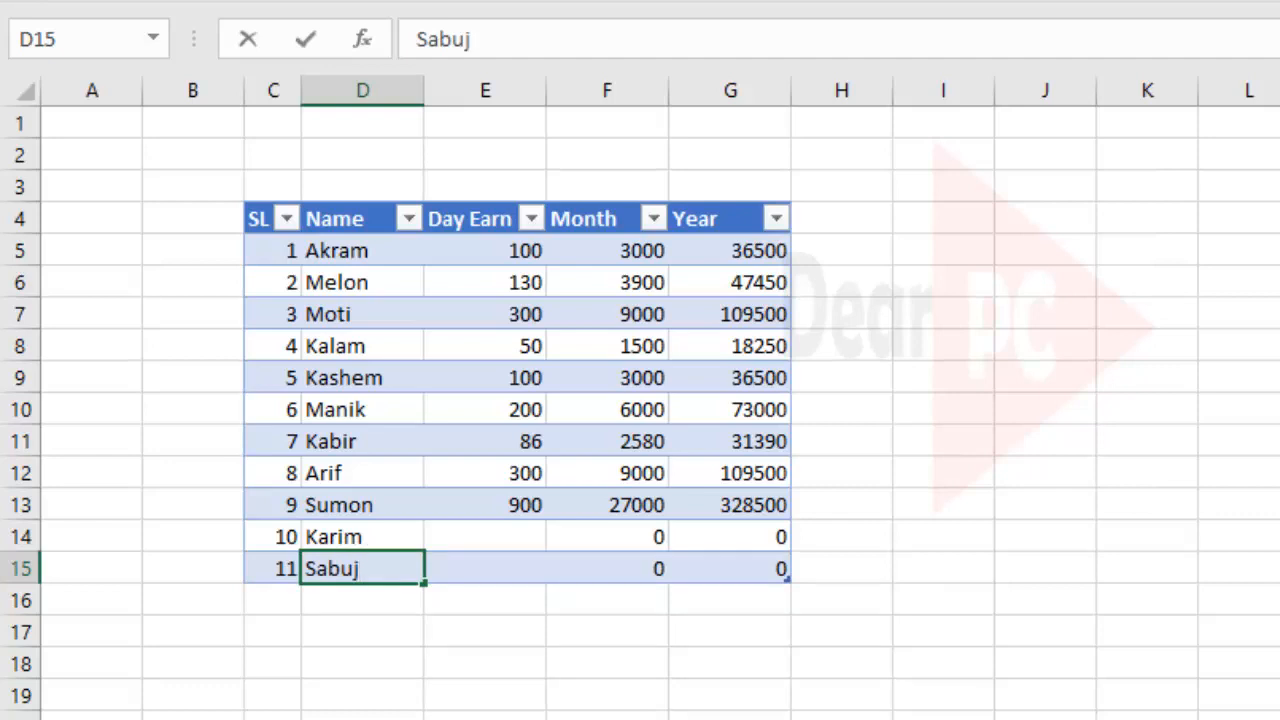
pyautogui.press('Tab')
# - Set the Day Earn value in cell E14 to 250 and check the row's Year and Month formulas
pyautogui.press('Up')
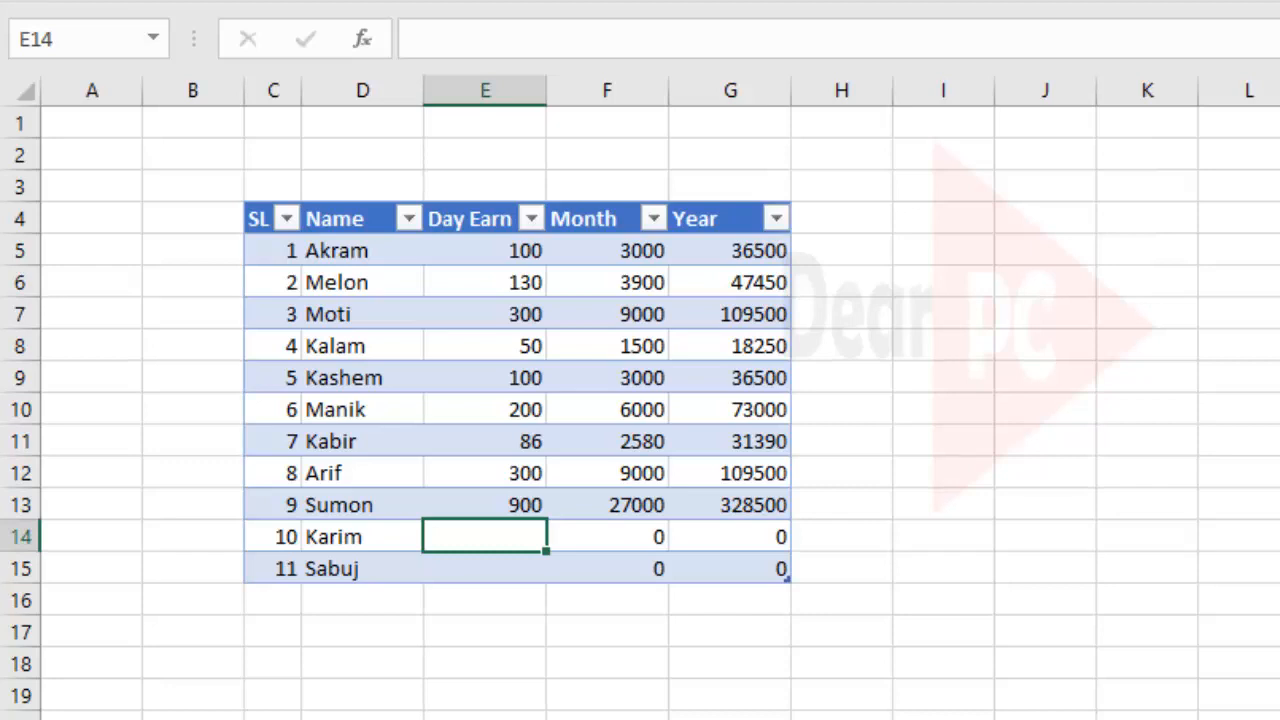
pyautogui.write('250')
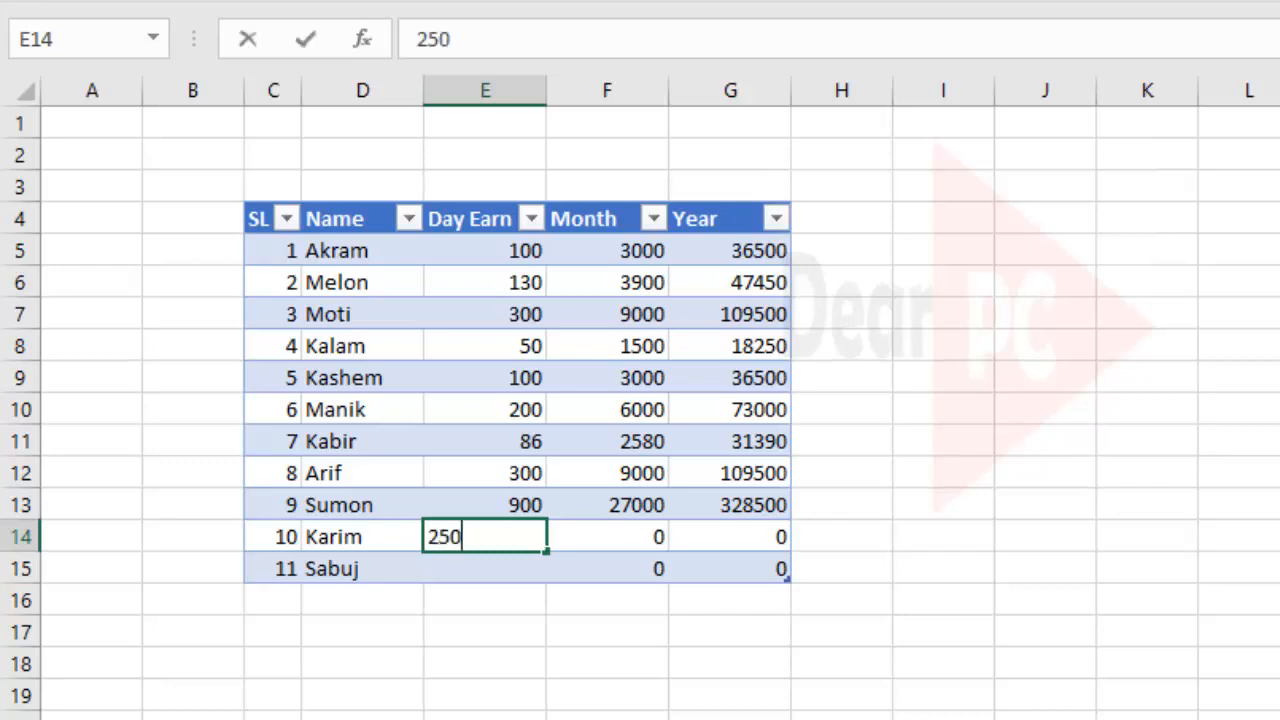
pyautogui.press('Return')
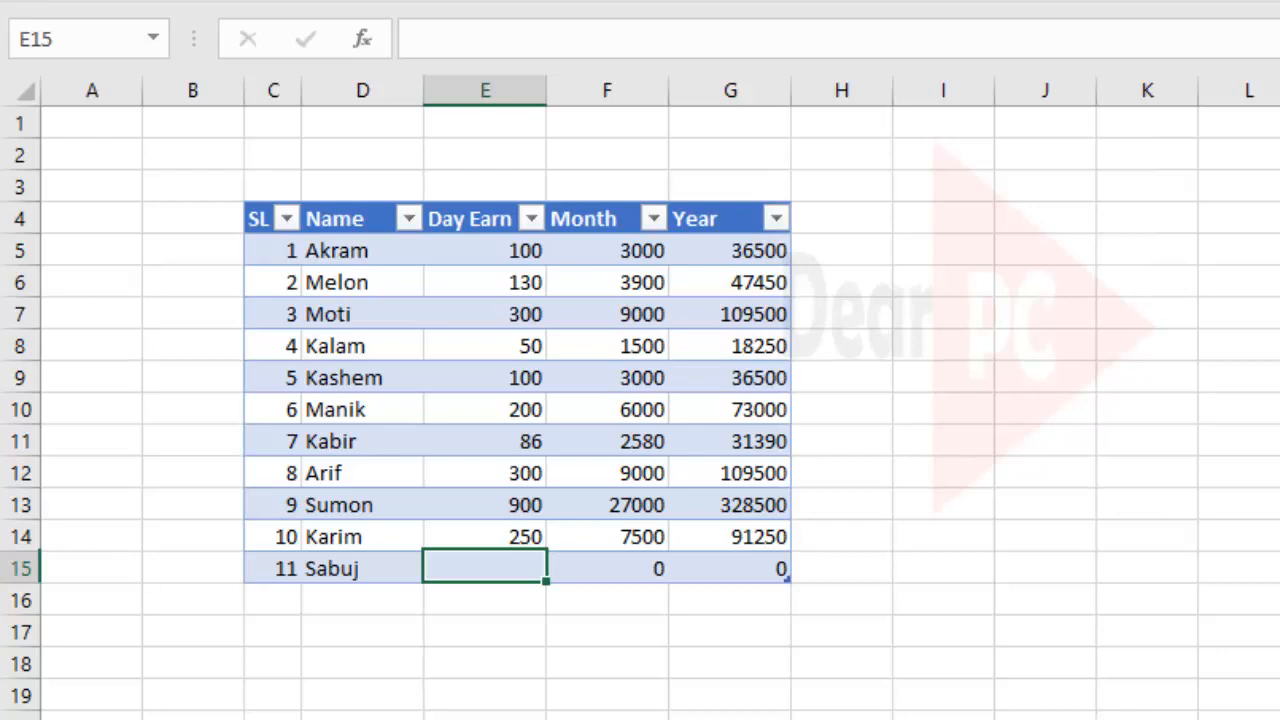
pyautogui.click(730, 537)
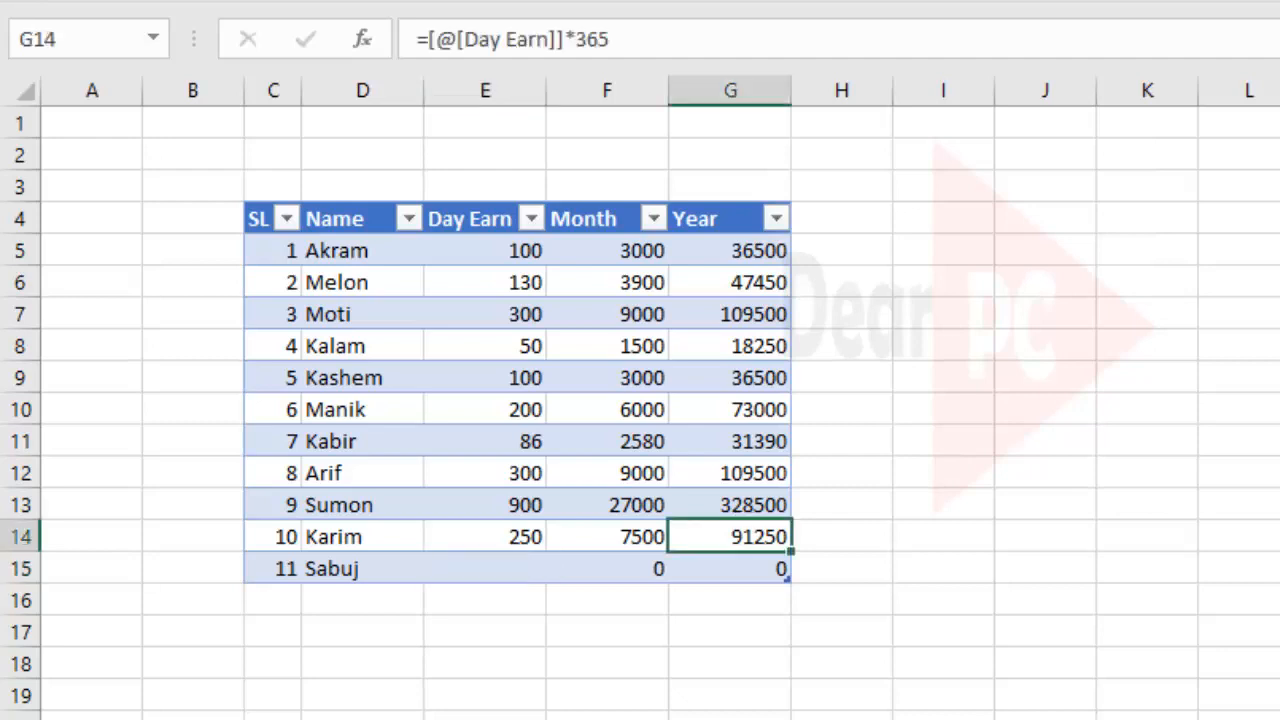
pyautogui.click(607, 537)
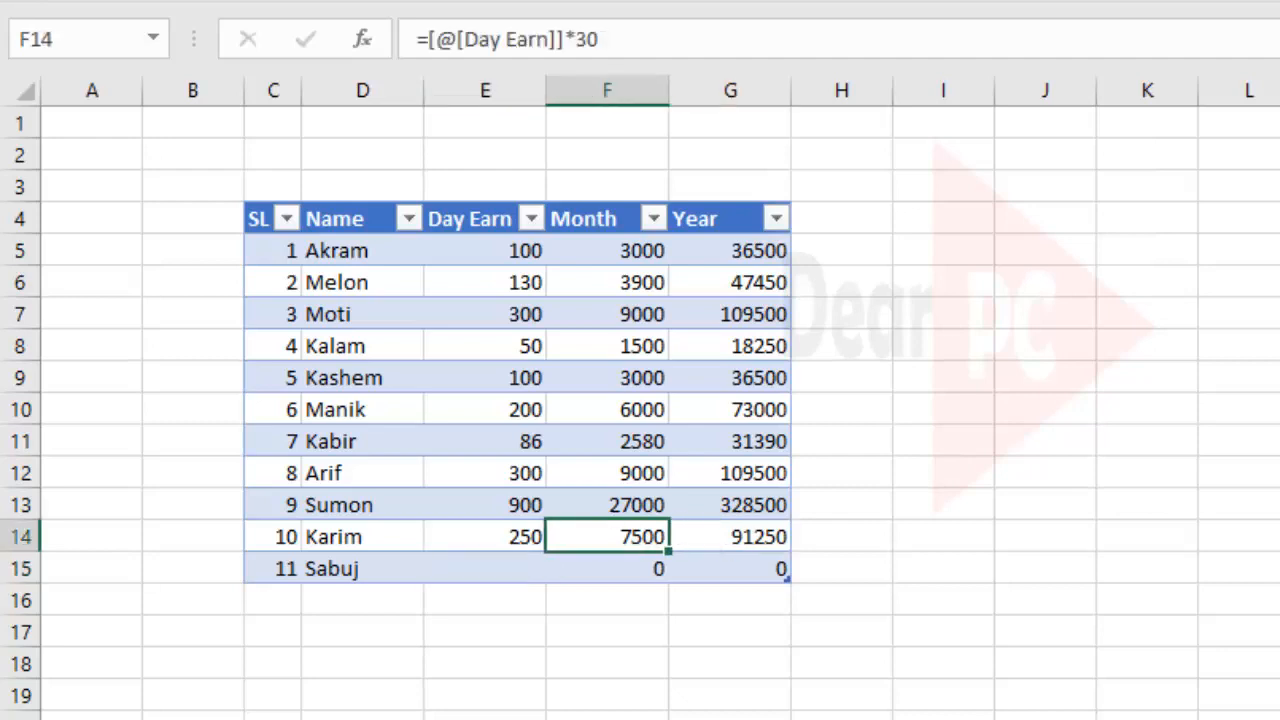
pyautogui.click(485, 537)
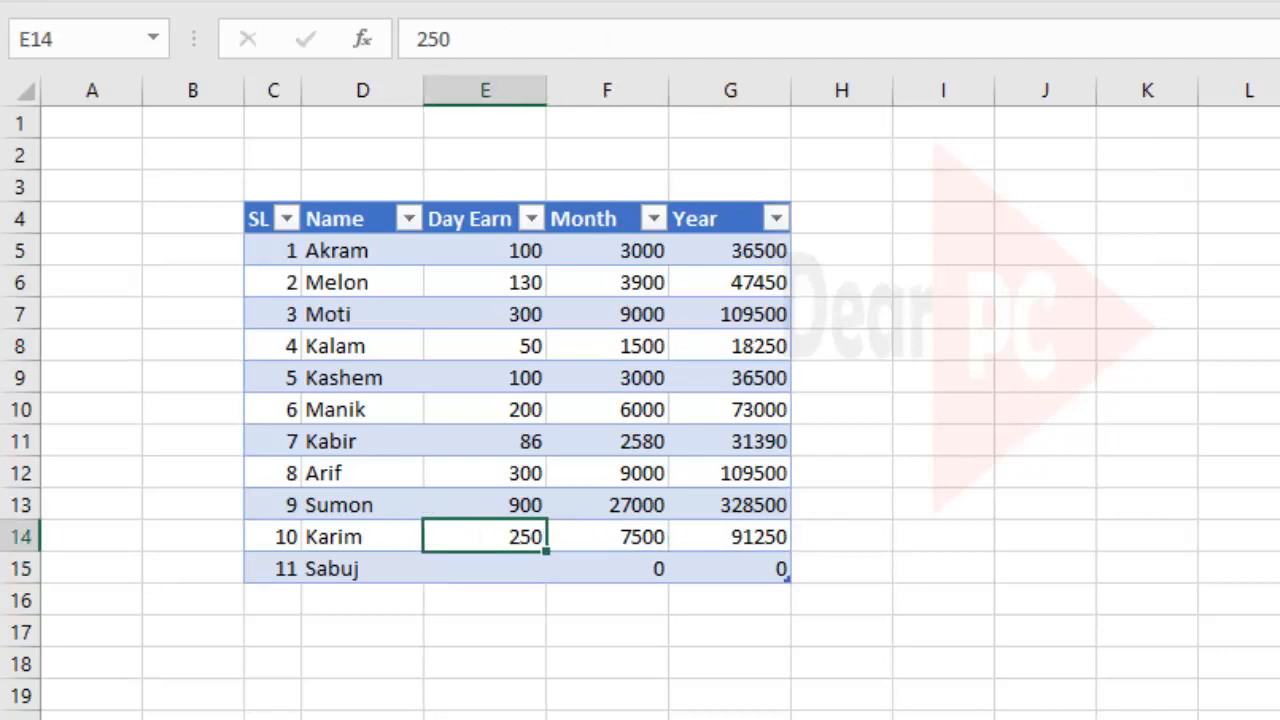
# - Set the Day Earn value in cell E15 to 350 and check the row's Month and Year cells
pyautogui.click(485, 569)
pyautogui.click(362, 569)
pyautogui.click(485, 569)
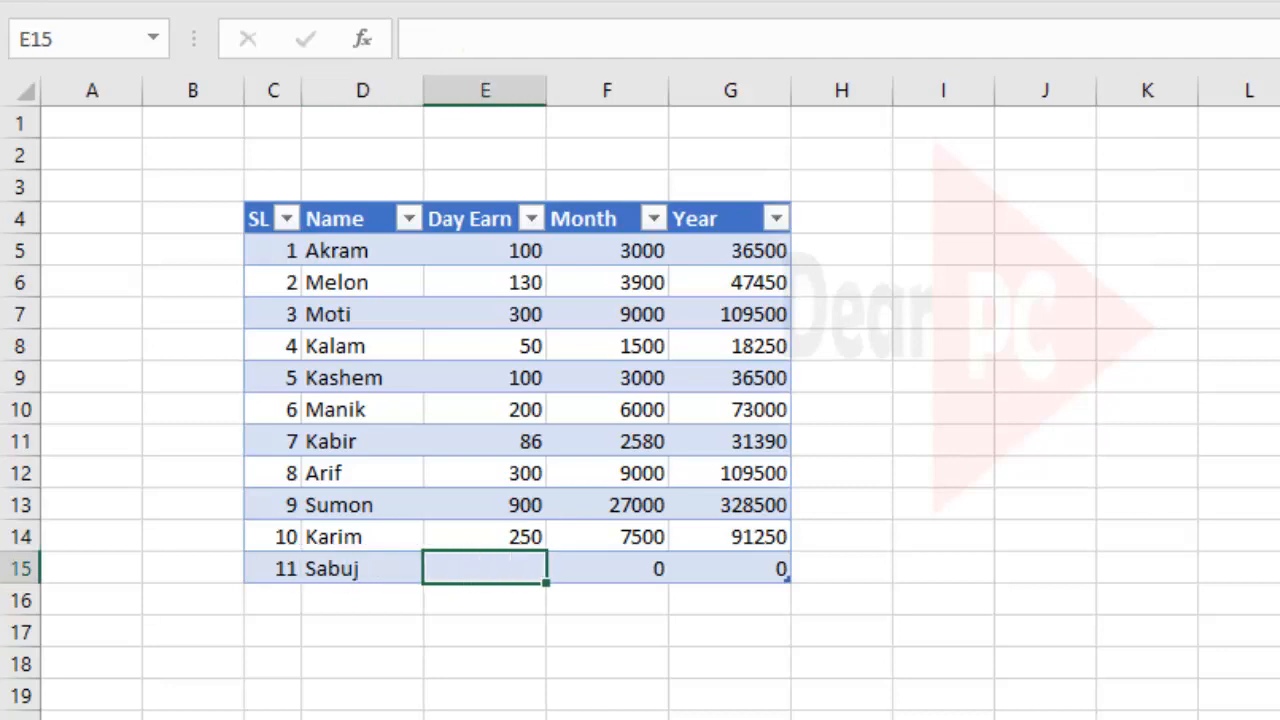
pyautogui.write('350')
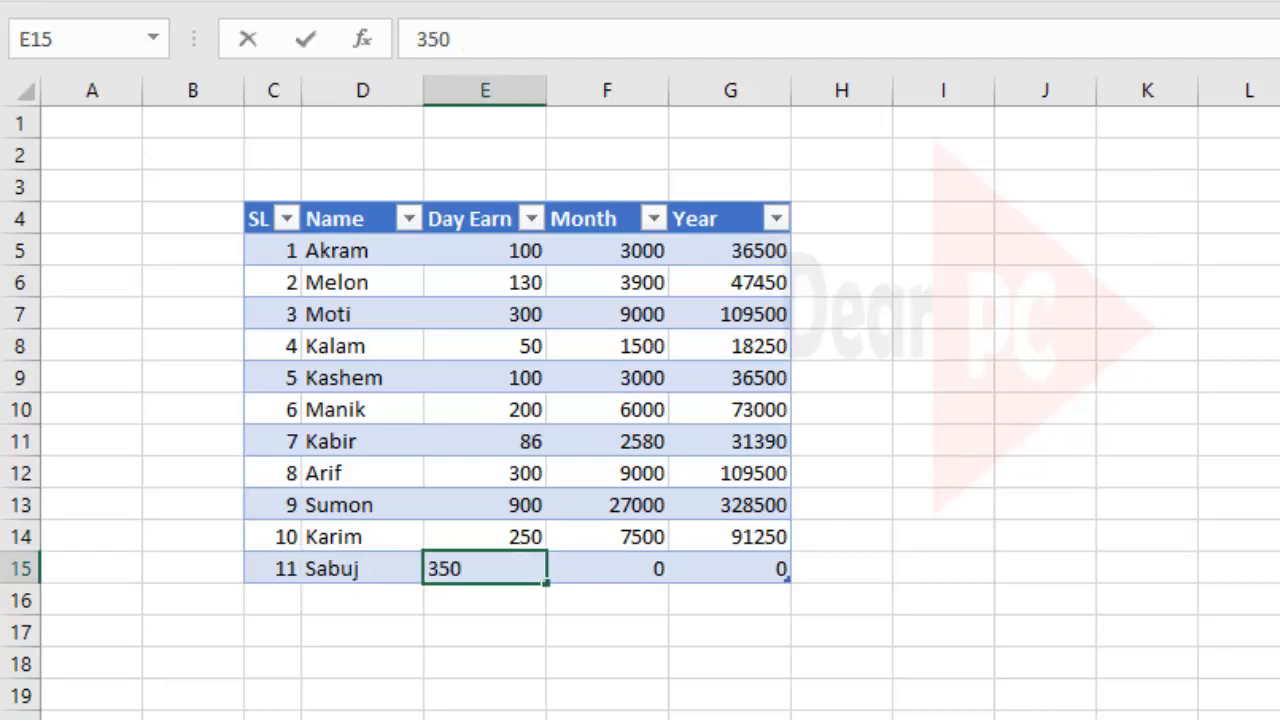
pyautogui.press('Return')
pyautogui.press('Right')
pyautogui.press('Up')
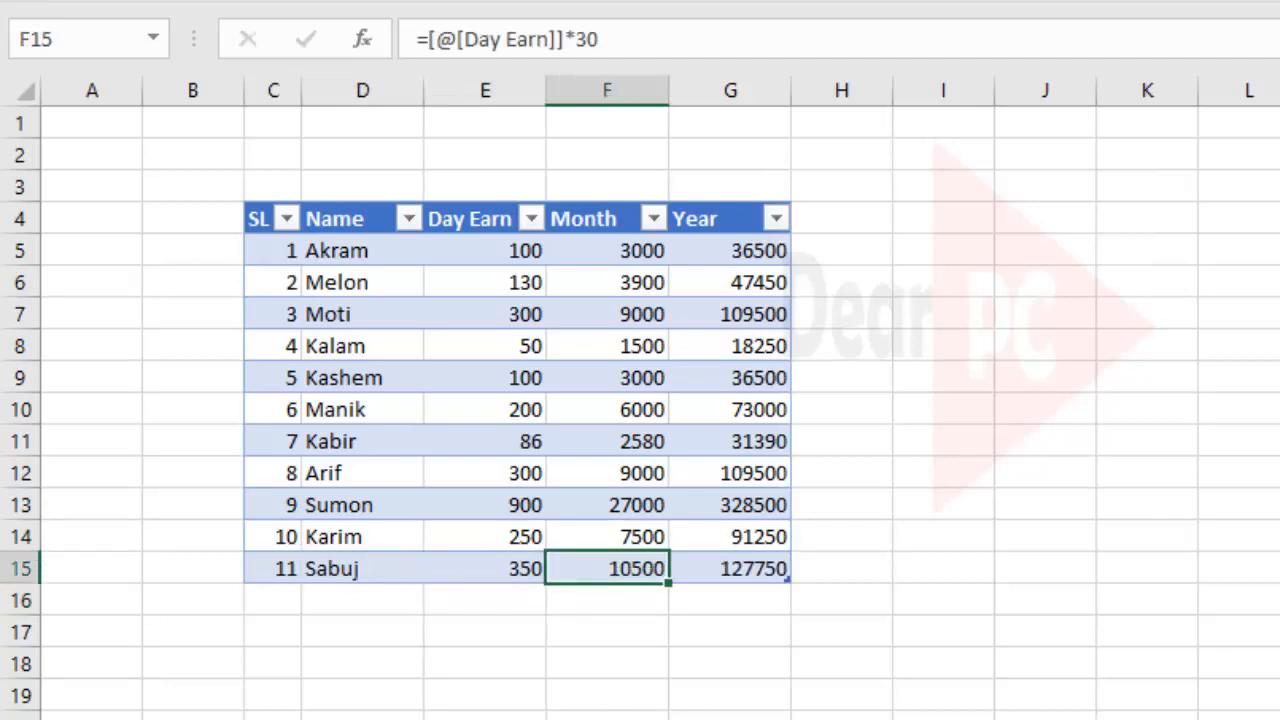
pyautogui.press('Right')
pyautogui.press('Left')
pyautogui.press('Left')
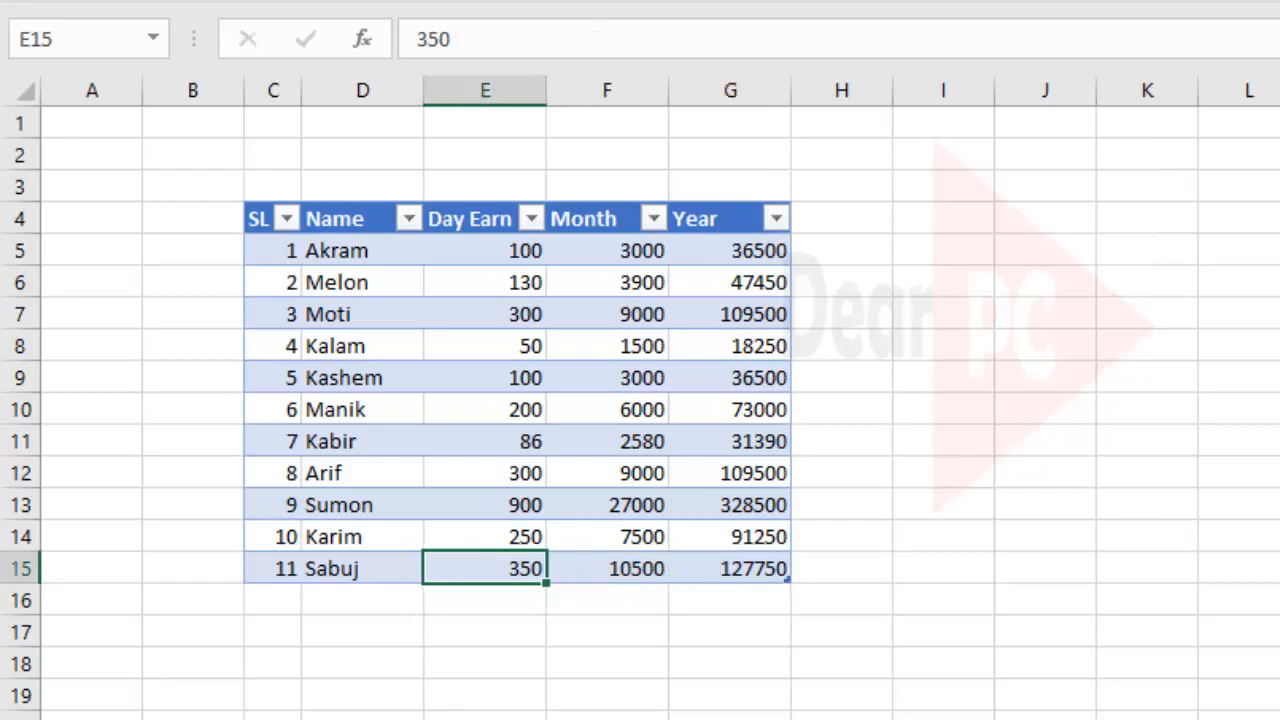
# - Extend the table by three rows by entering w in cells D16, D17 and D18, and return to header cell C4
pyautogui.press('Left')
pyautogui.press('Down')
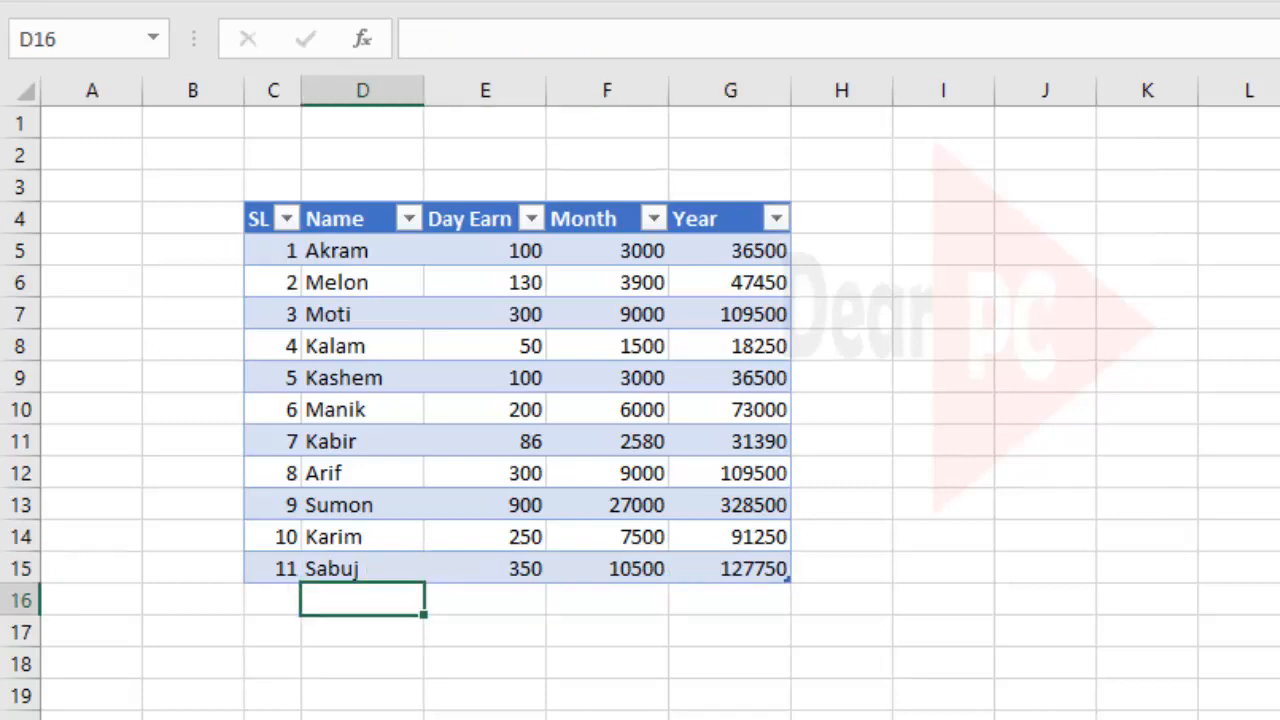
pyautogui.write('w')
pyautogui.press('Return')
pyautogui.write('w')
pyautogui.hotkey('ctrl', 'Return')
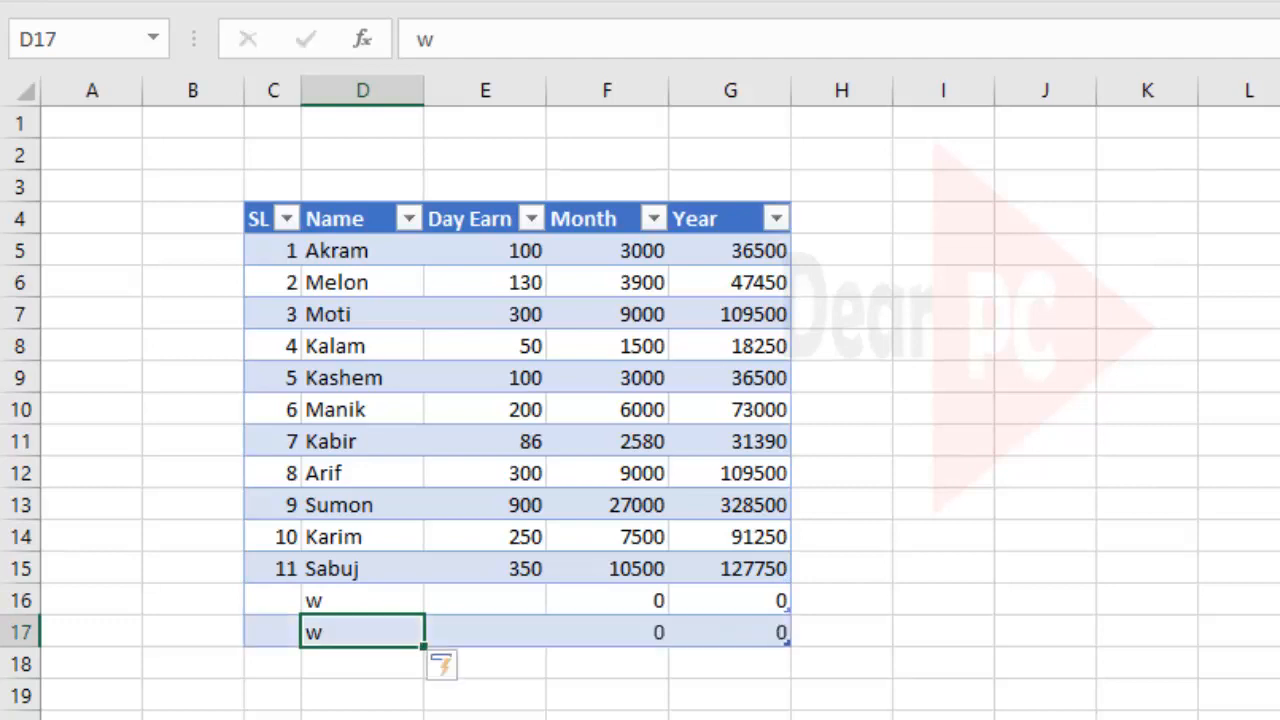
pyautogui.press('Return')
pyautogui.write('w')
pyautogui.press('Return')
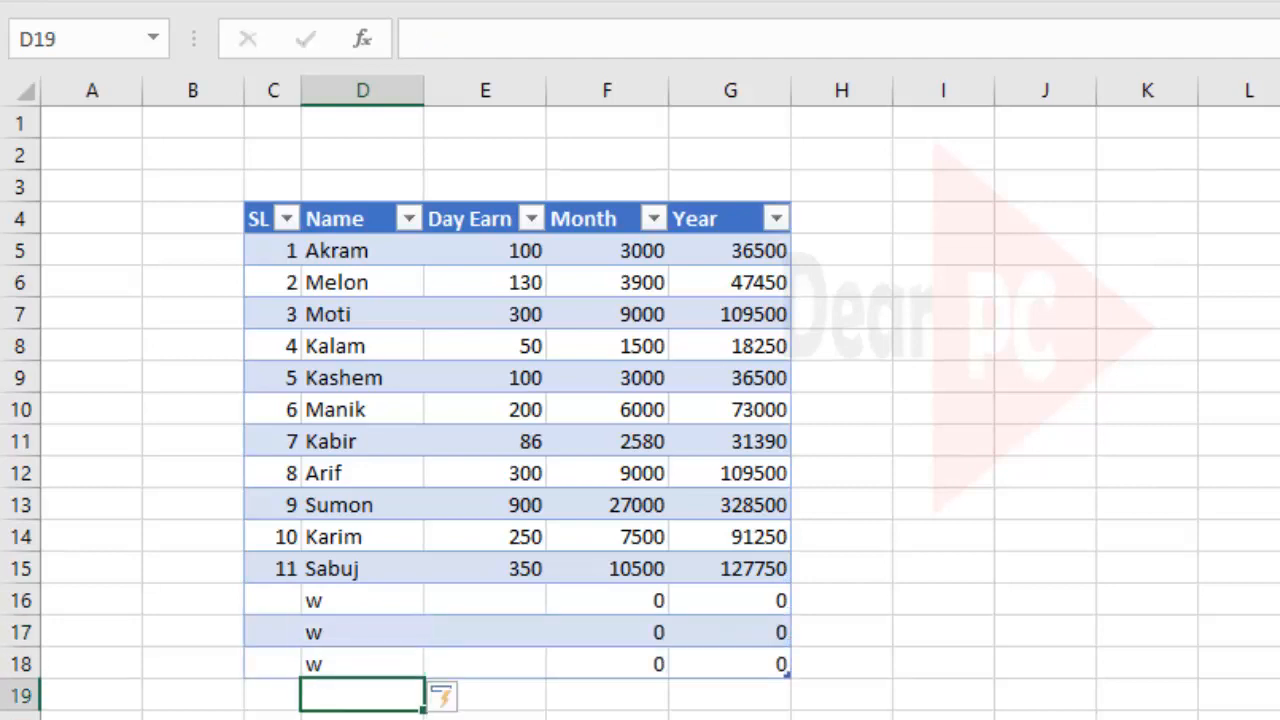
pyautogui.press('Up')
pyautogui.hotkey('ctrl', 'Up')
pyautogui.press('Left')
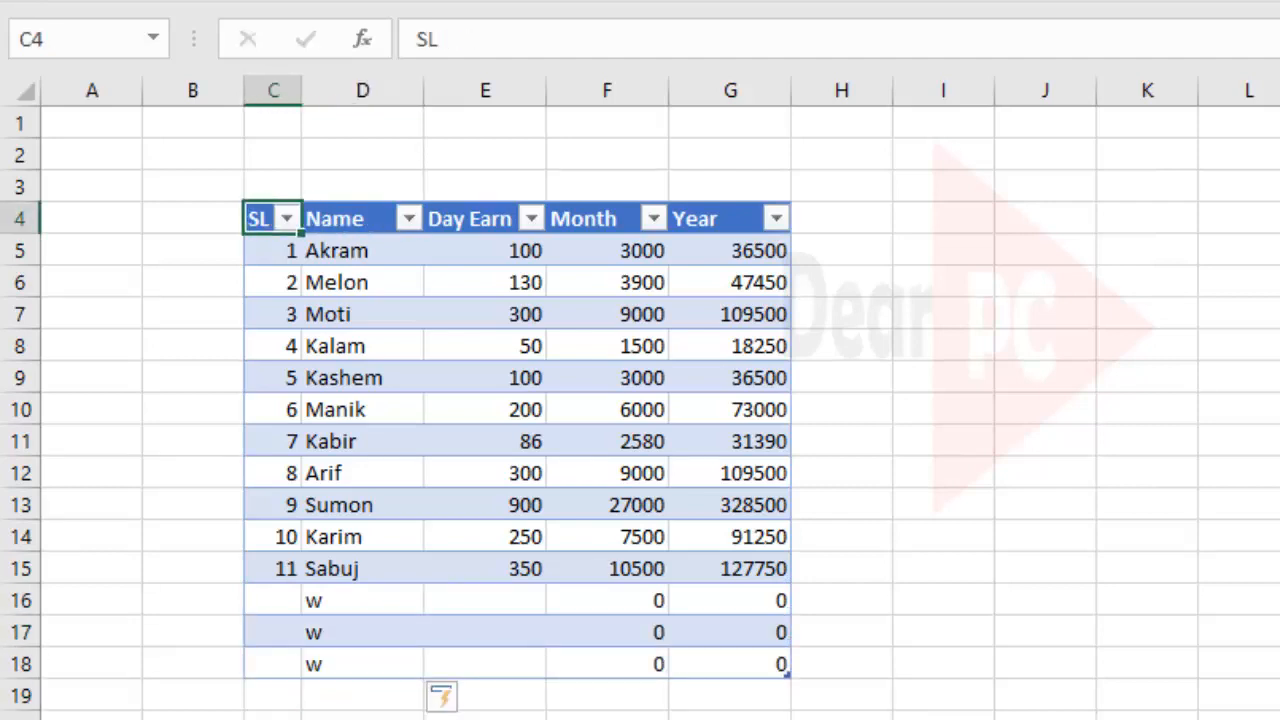